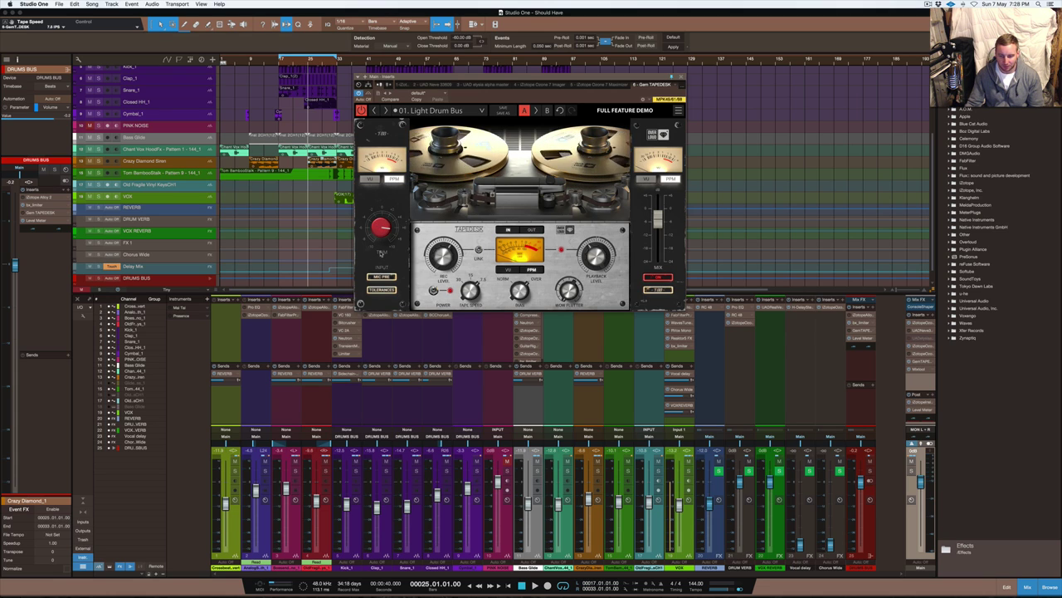
Step: Check the console model choices on the main bus Tapedesk, keeping T88, and try the link between record and playback levels
left_click(660, 288)
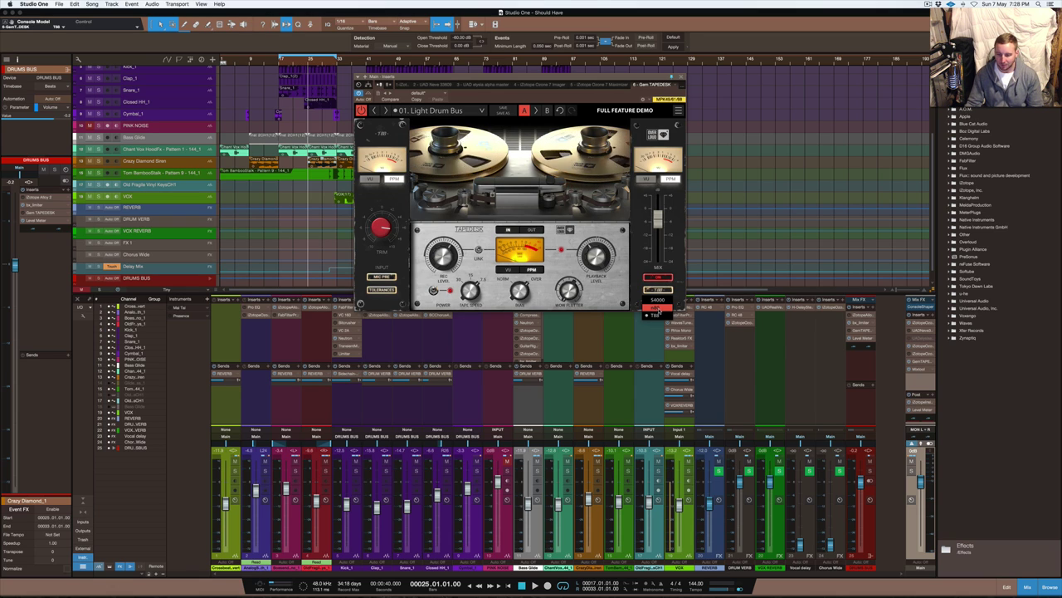
left_click(660, 316)
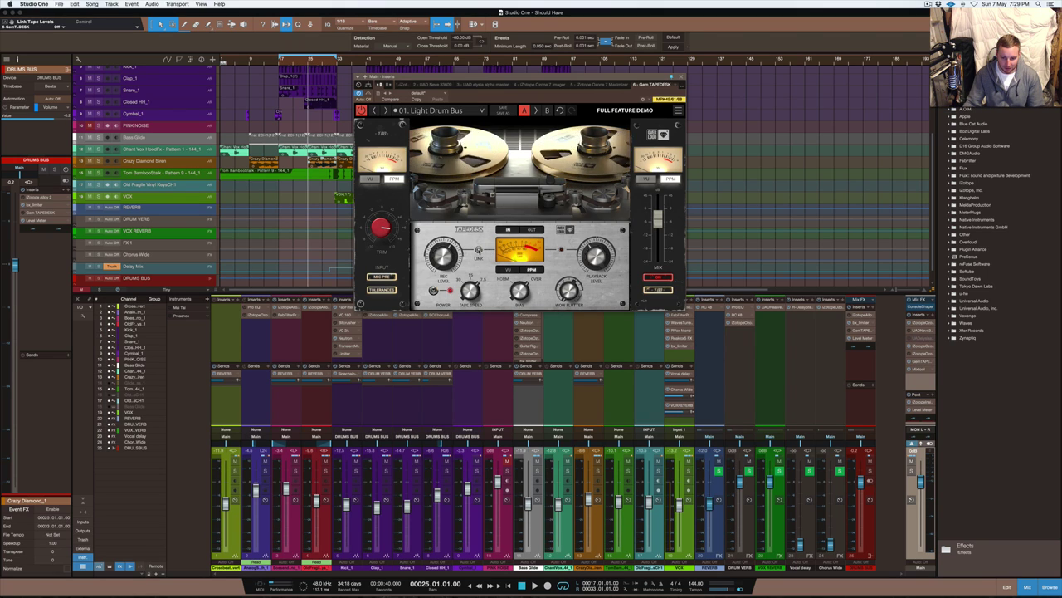
left_click(479, 250)
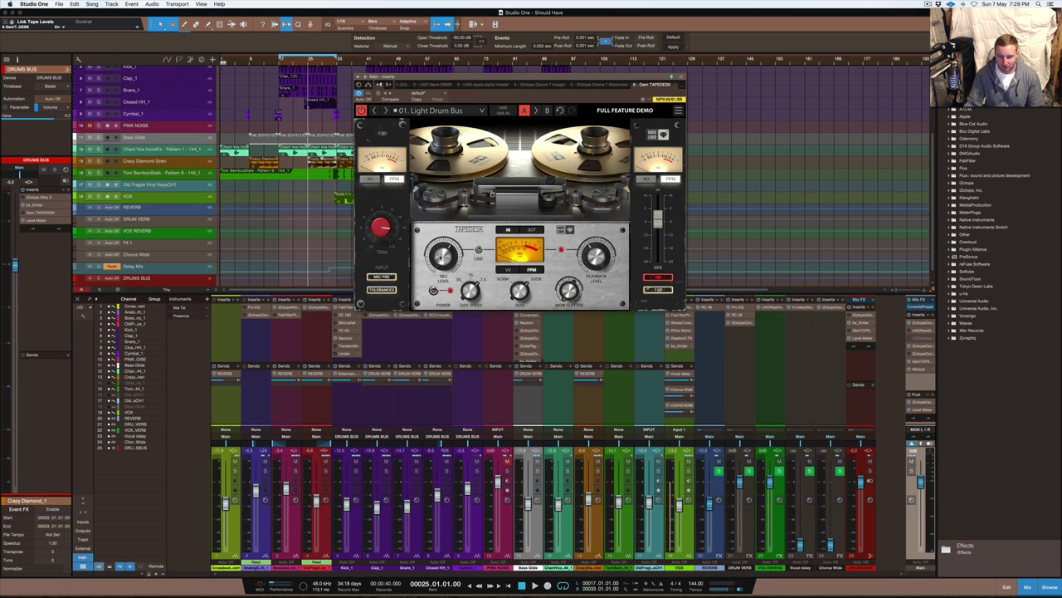
left_click_drag(595, 255, 595, 285)
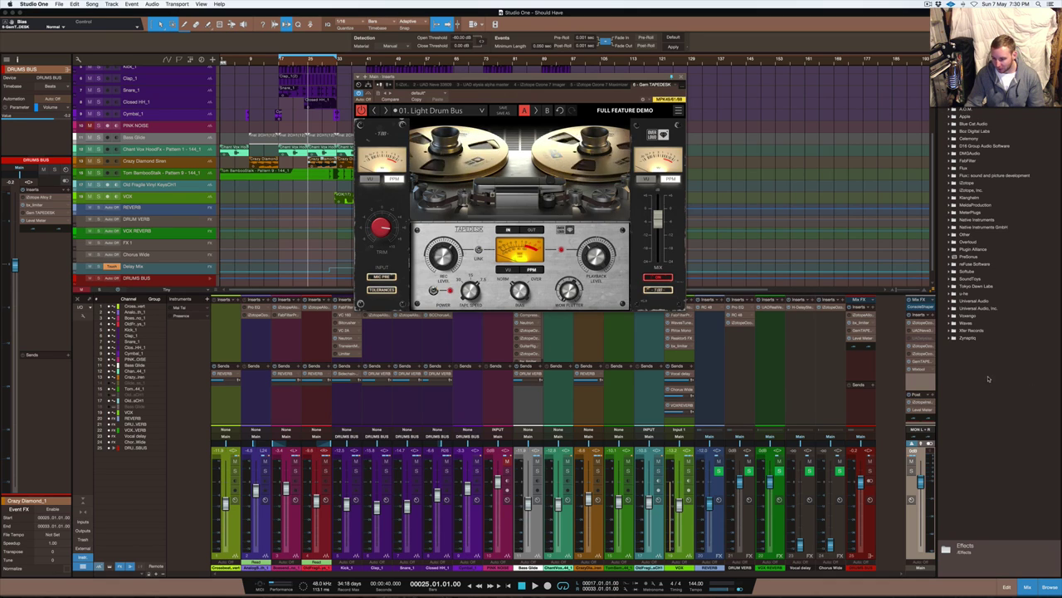
Step: Close the main bus inserts window, open the Gem TAPEDESK insert on the DRUMS BUS and reposition its window
left_click(681, 78)
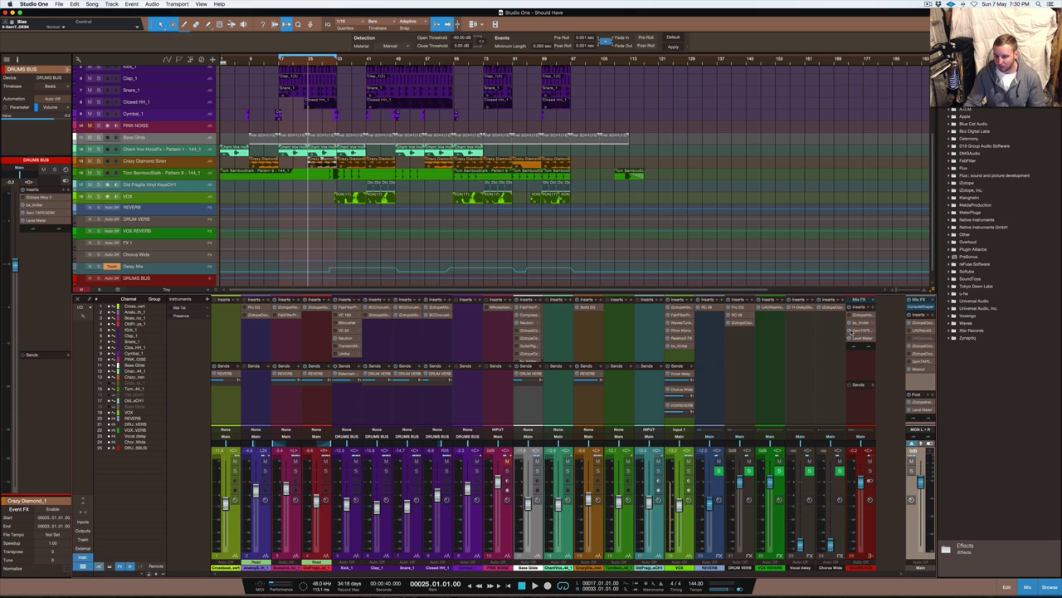
double_click(860, 332)
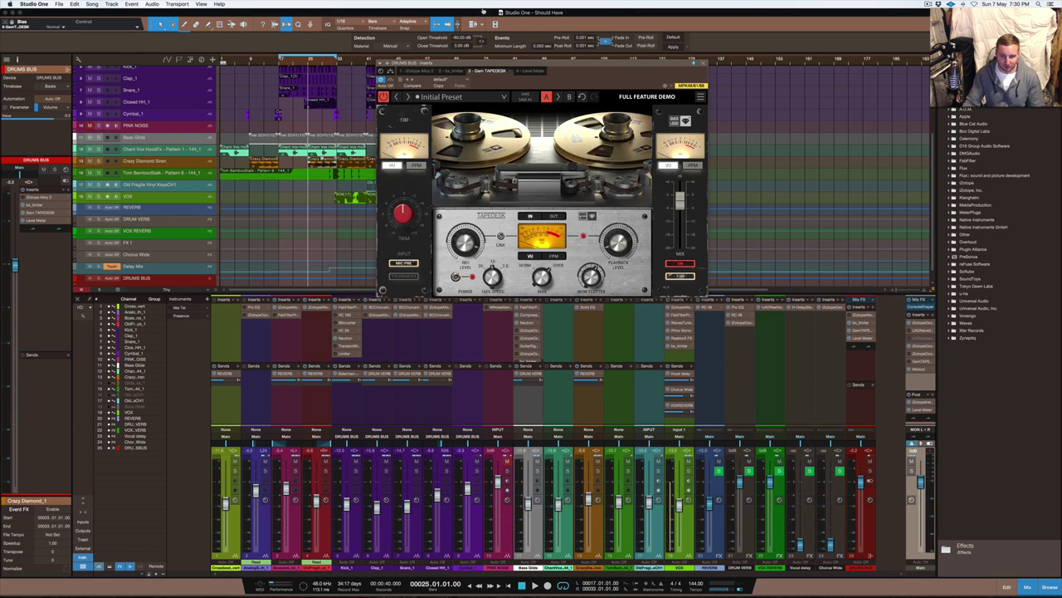
left_click_drag(532, 61, 499, 58)
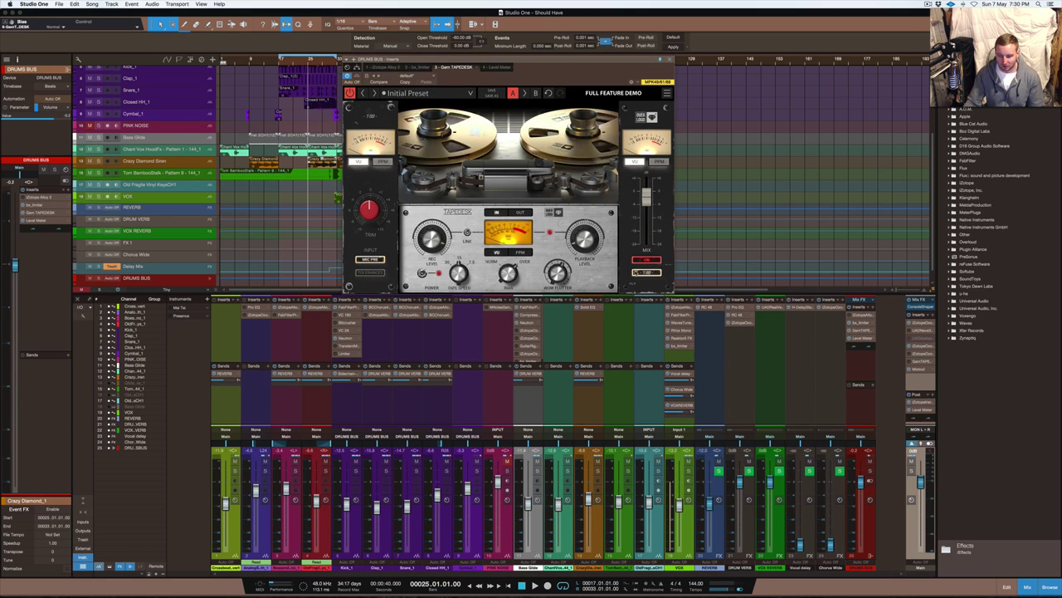
Step: Look at the drum bus Tapedesk's console models and try its IN/OUT tape meter switch and Tolerances option
left_click(646, 272)
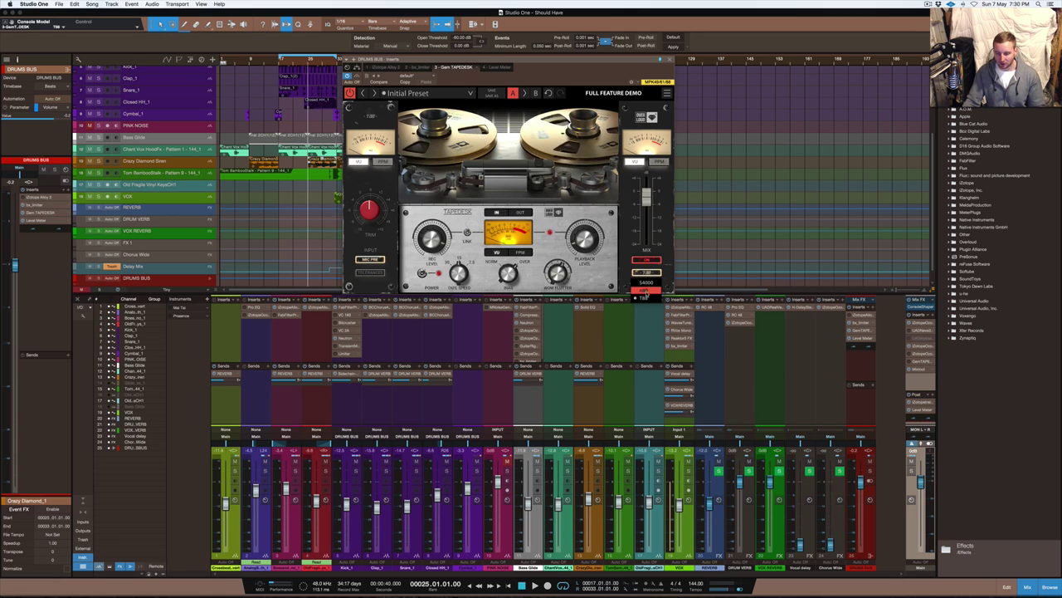
left_click(644, 288)
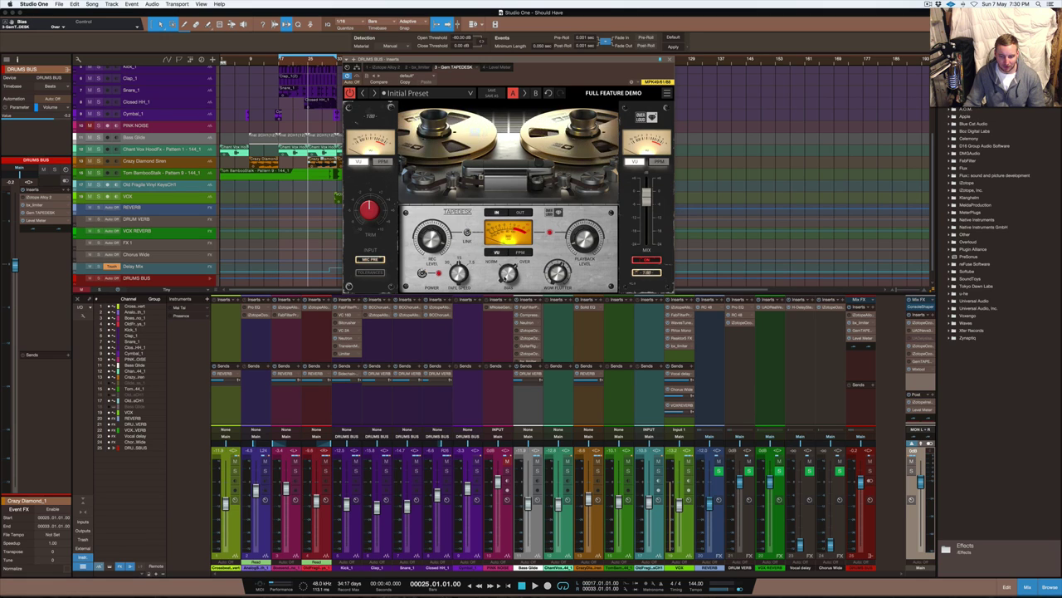
left_click(508, 274)
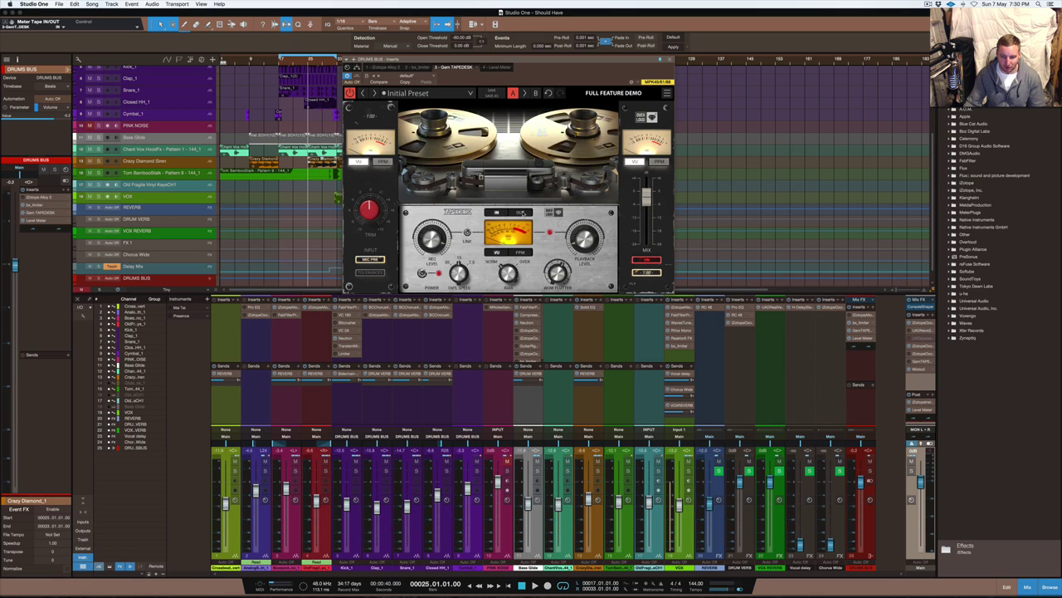
left_click(521, 212)
left_click(498, 212)
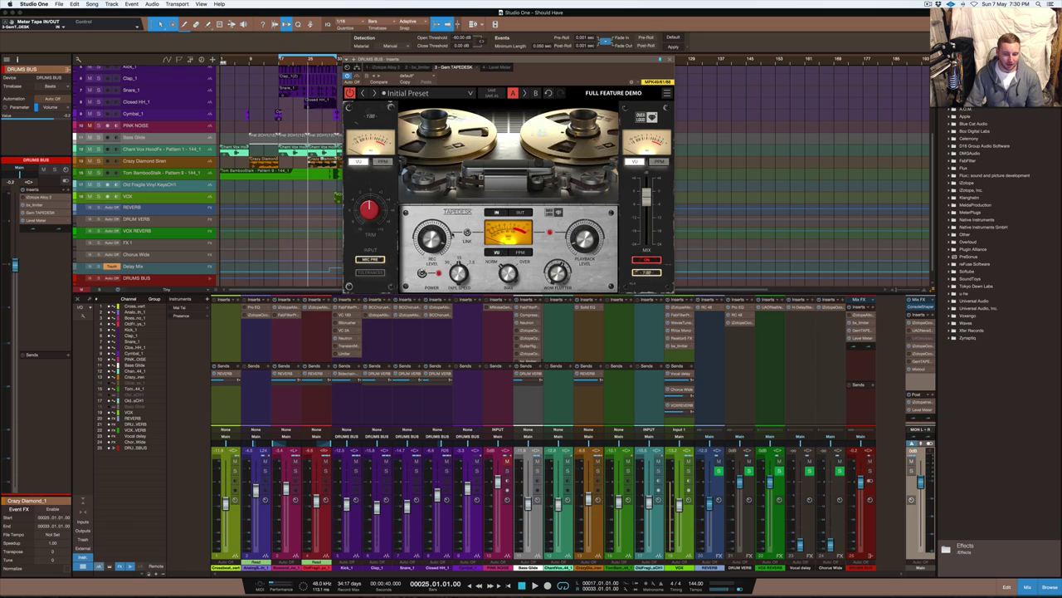
left_click(370, 271)
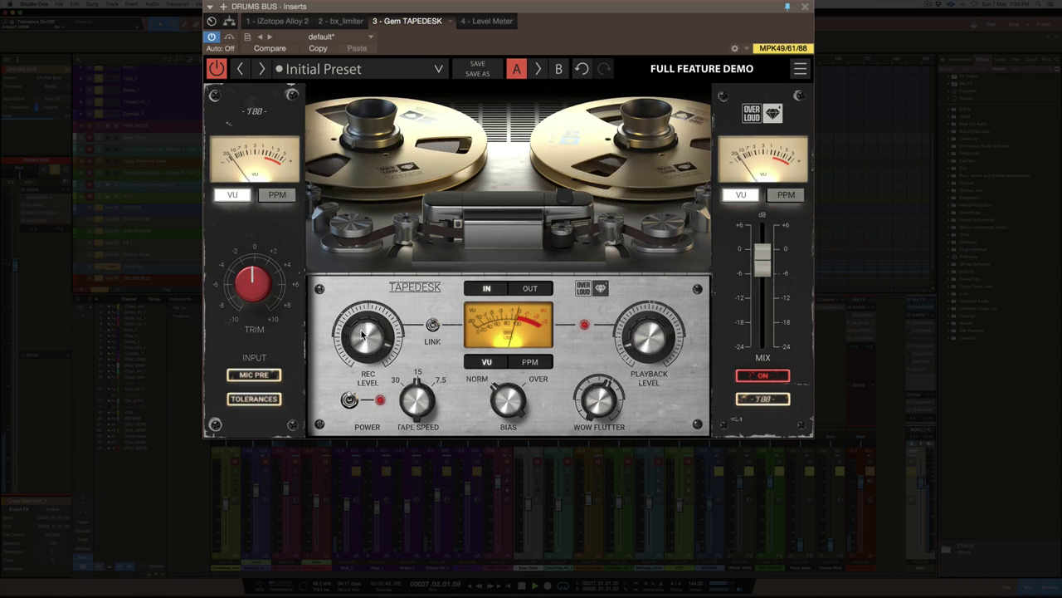
Step: Load the Initial Preset in the drum bus Tapedesk, discarding the unsaved changes
left_click(374, 73)
left_click(400, 74)
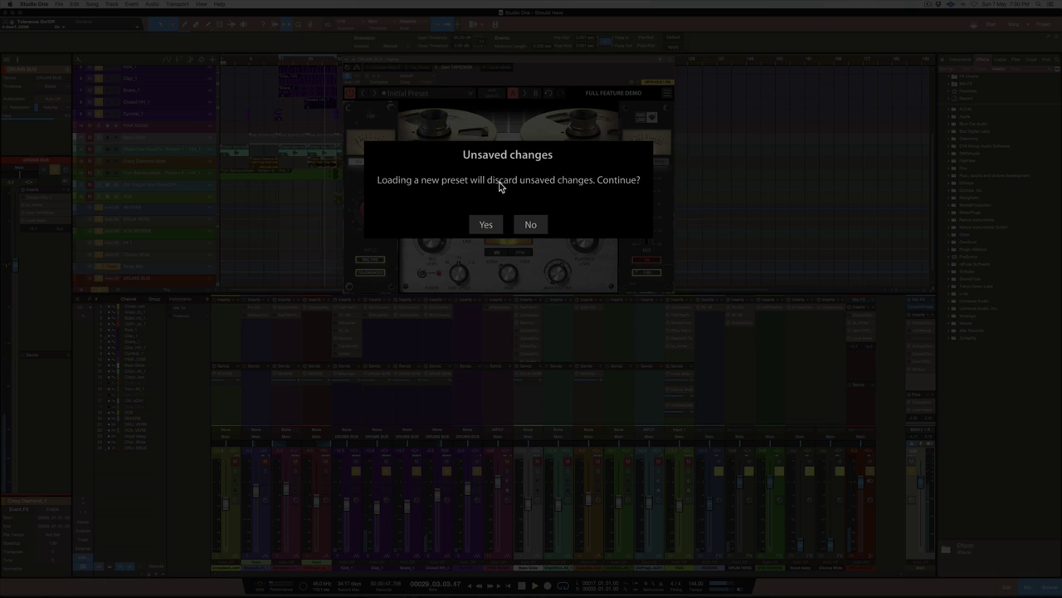
left_click(486, 223)
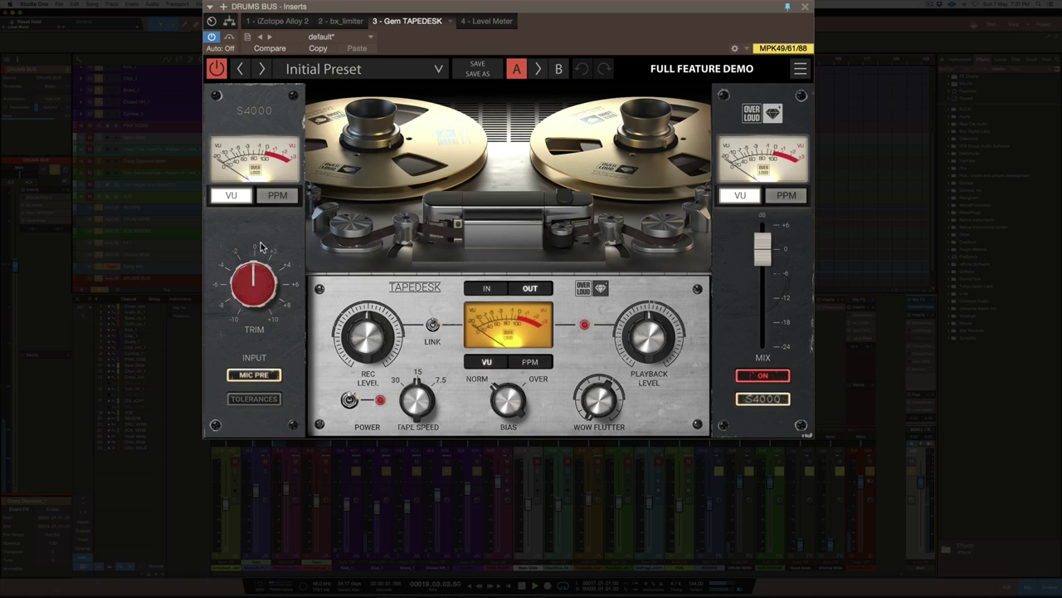
Step: Raise the tape's record level gradually during playback to drive the drum bus
scroll(357, 336, "up", 5)
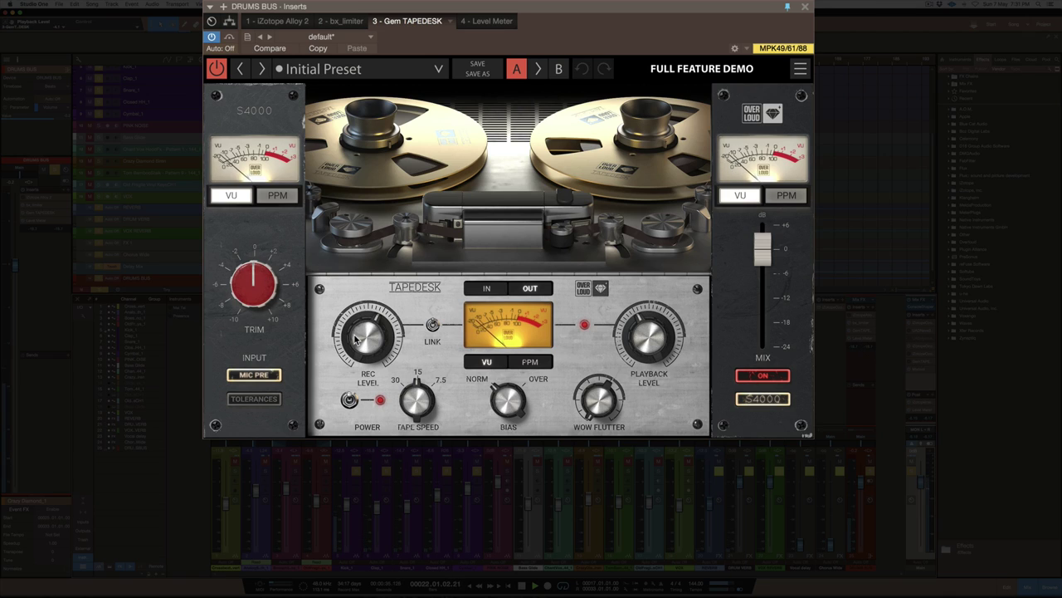
scroll(357, 338, "up", 1)
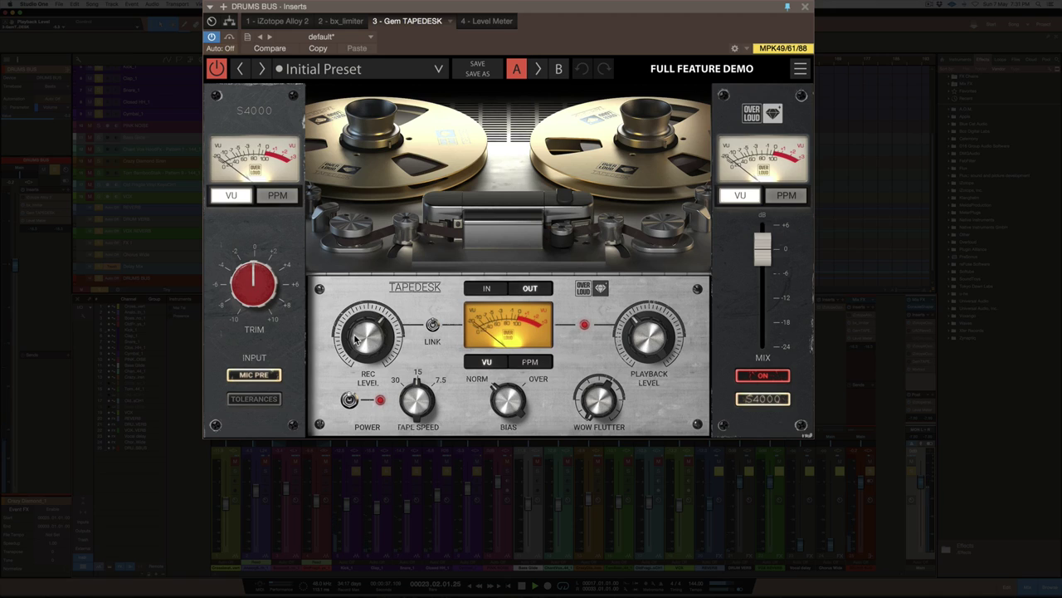
scroll(357, 339, "up", 2)
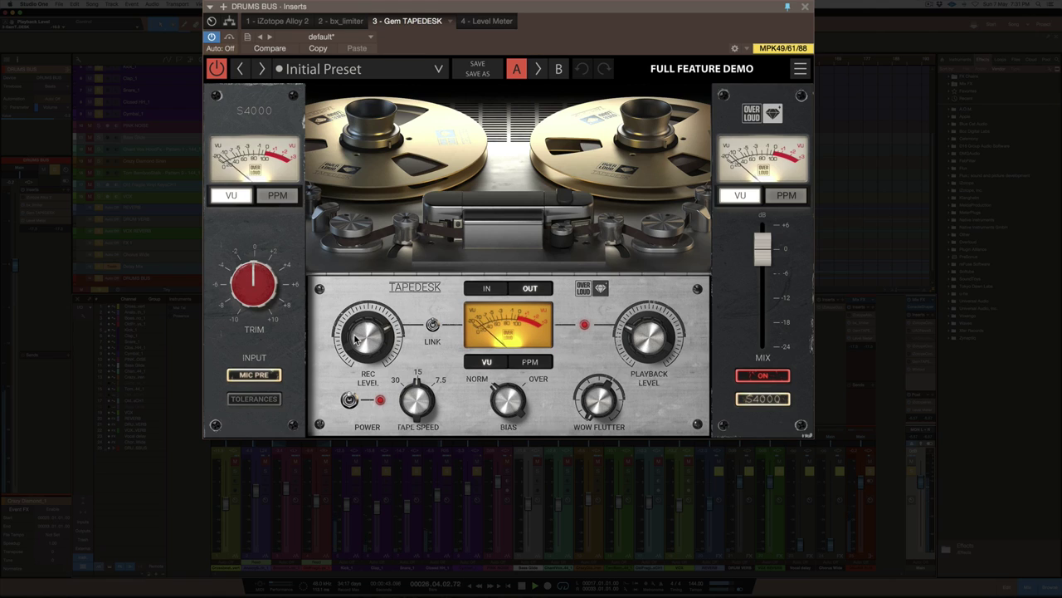
left_click(355, 339)
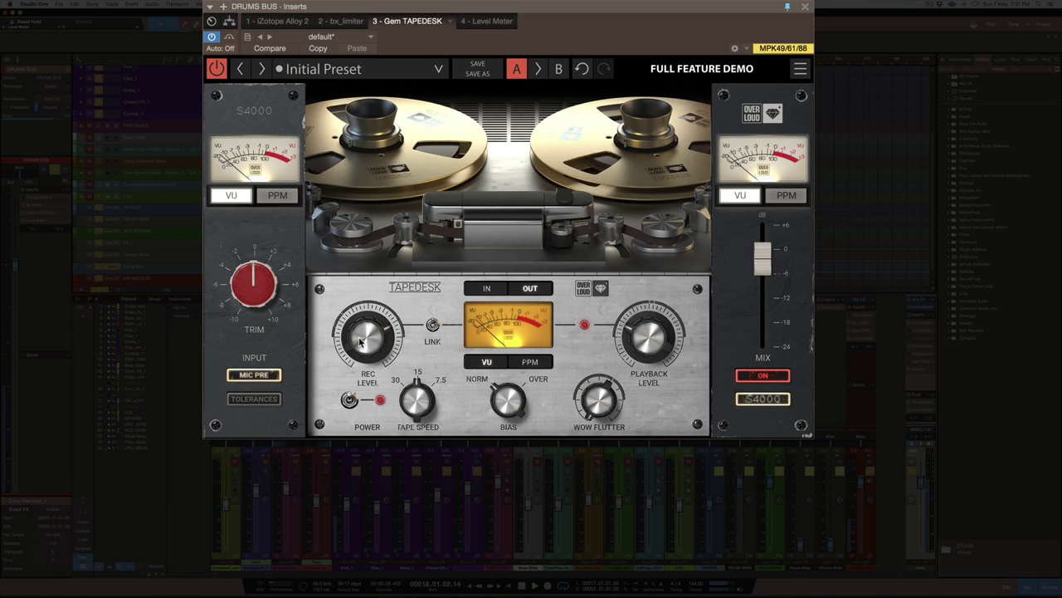
Step: Switch the tape meter to IN and lower the mix fader to about -4 dB
left_click(517, 290)
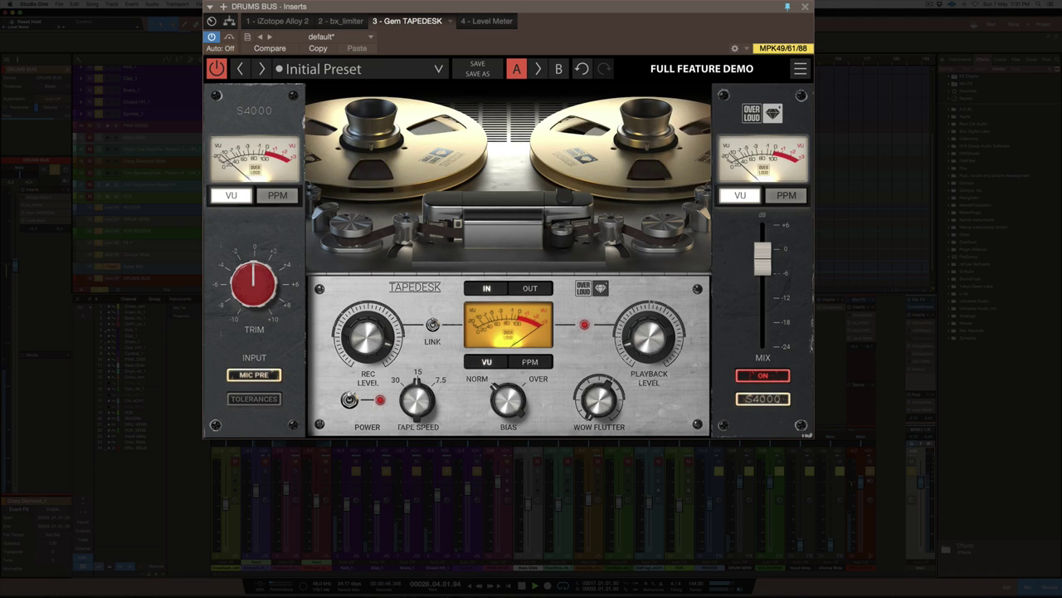
left_click_drag(762, 259, 762, 266)
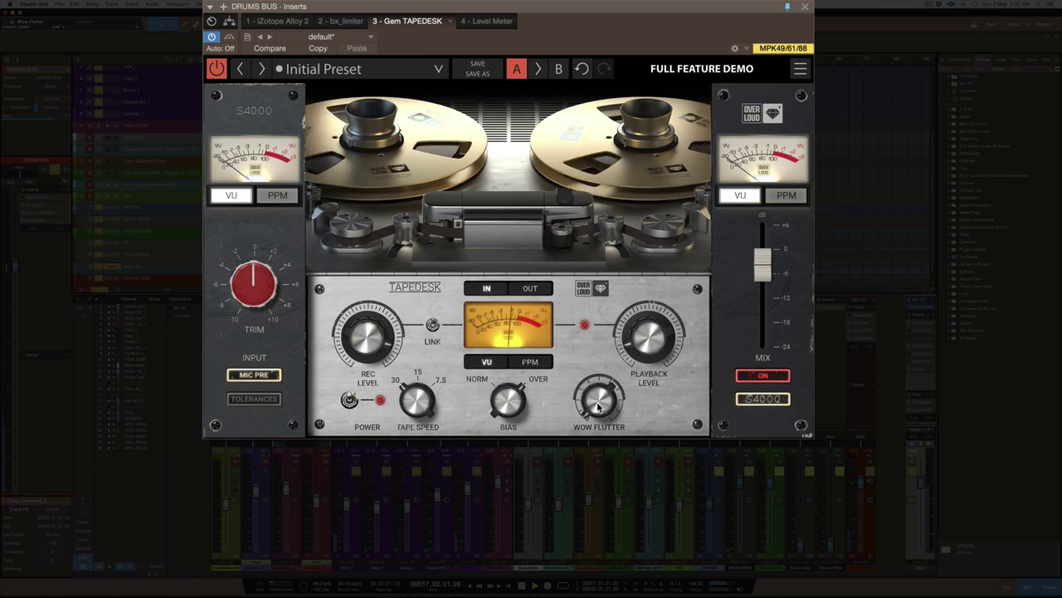
Step: Audition increasing amounts of Wow Flutter on the drum bus, then fine-tune the amount back down
scroll(599, 408, "up", 8)
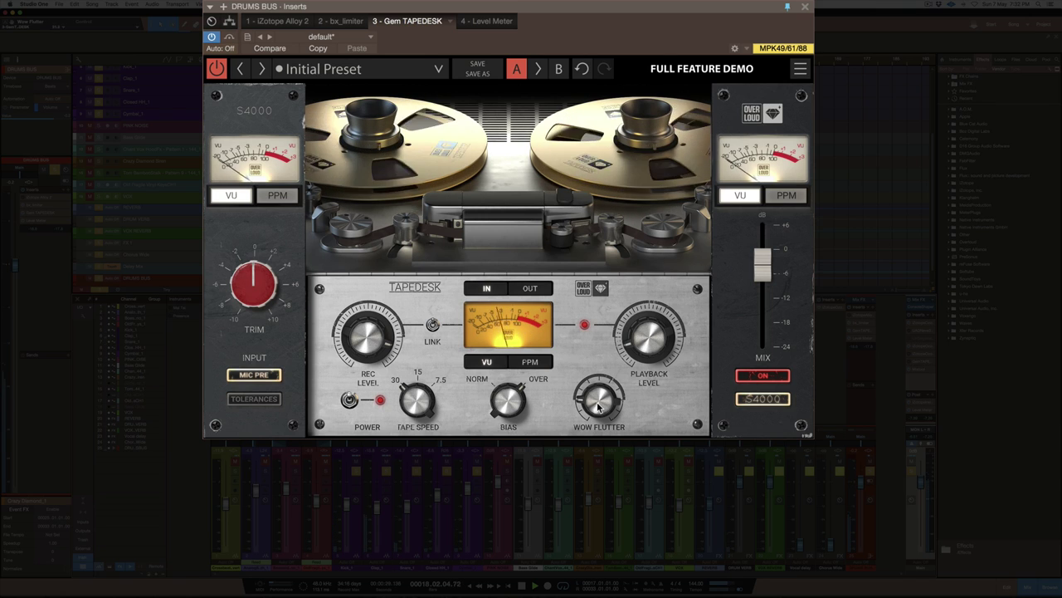
scroll(599, 407, "up", 8)
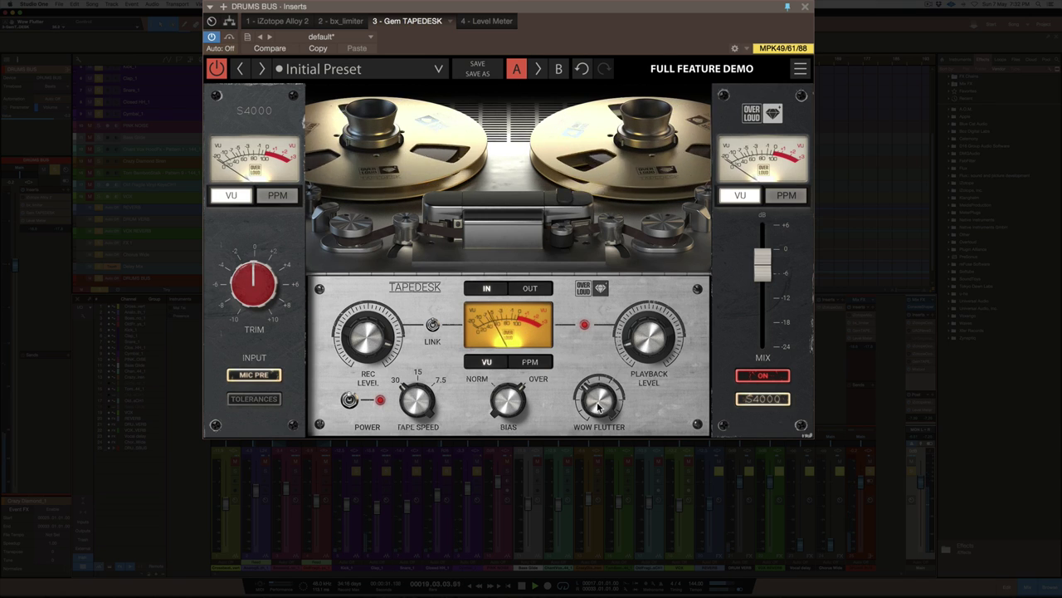
scroll(598, 407, "up", 8)
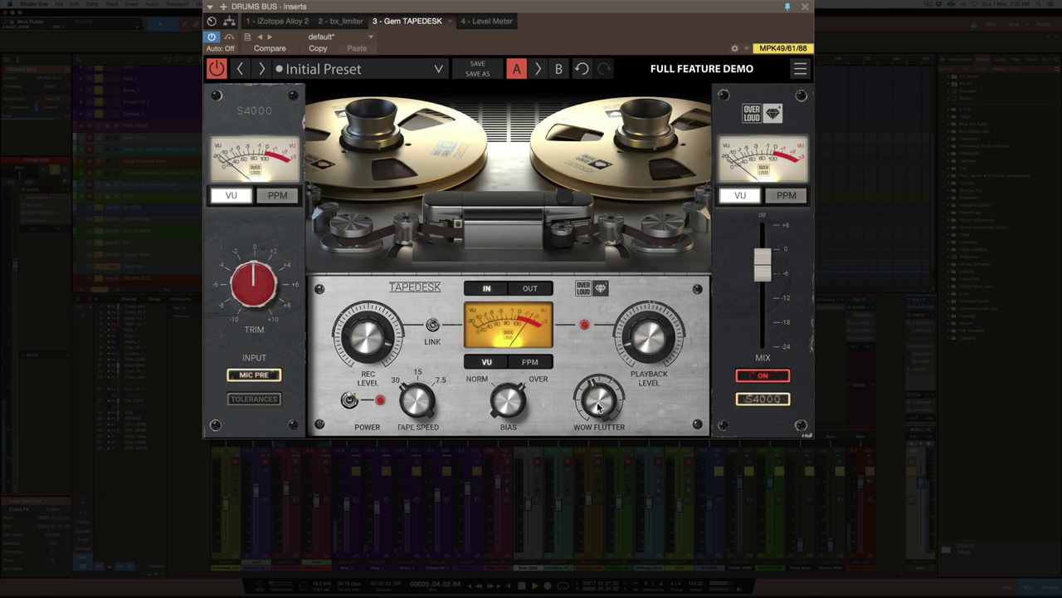
scroll(599, 408, "up", 6)
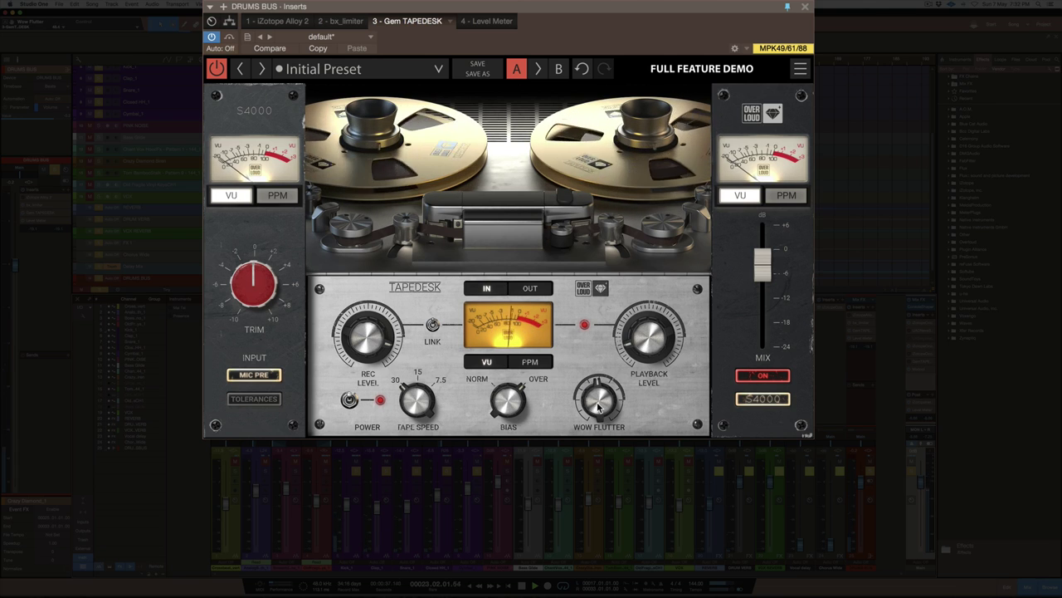
scroll(598, 408, "up", 6)
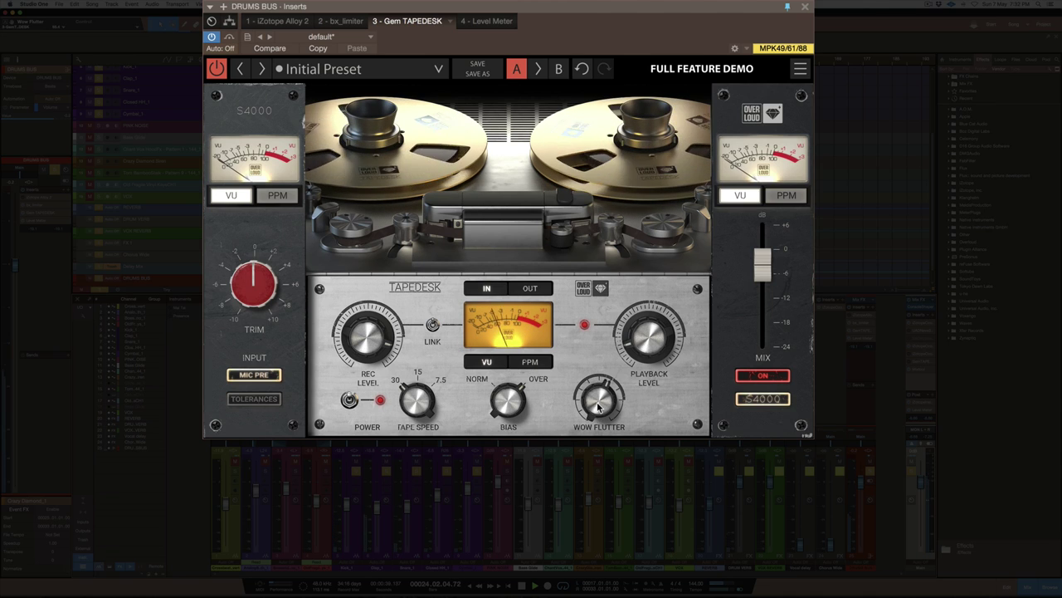
scroll(598, 408, "down", 5)
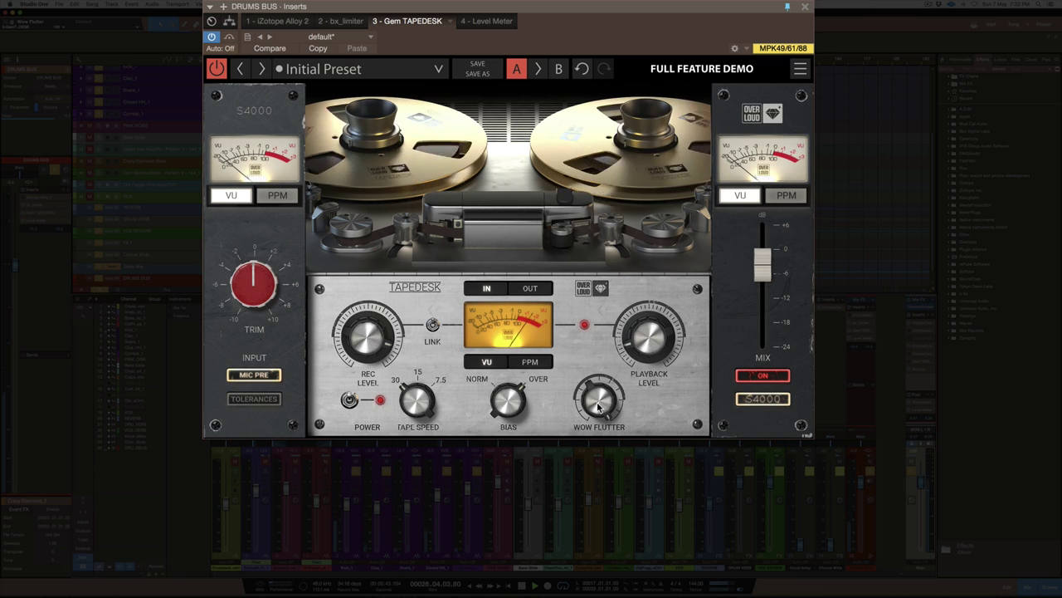
scroll(598, 408, "down", 2)
scroll(598, 408, "up", 3)
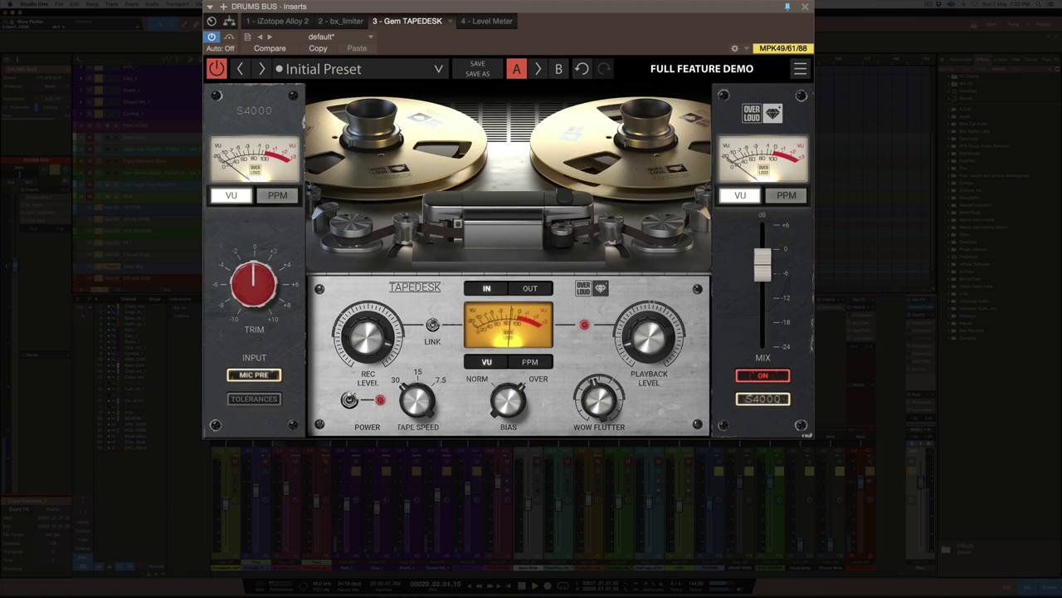
Step: Compare the n80 and T88 console models, keeping T88 with Tolerances enabled
left_click(757, 399)
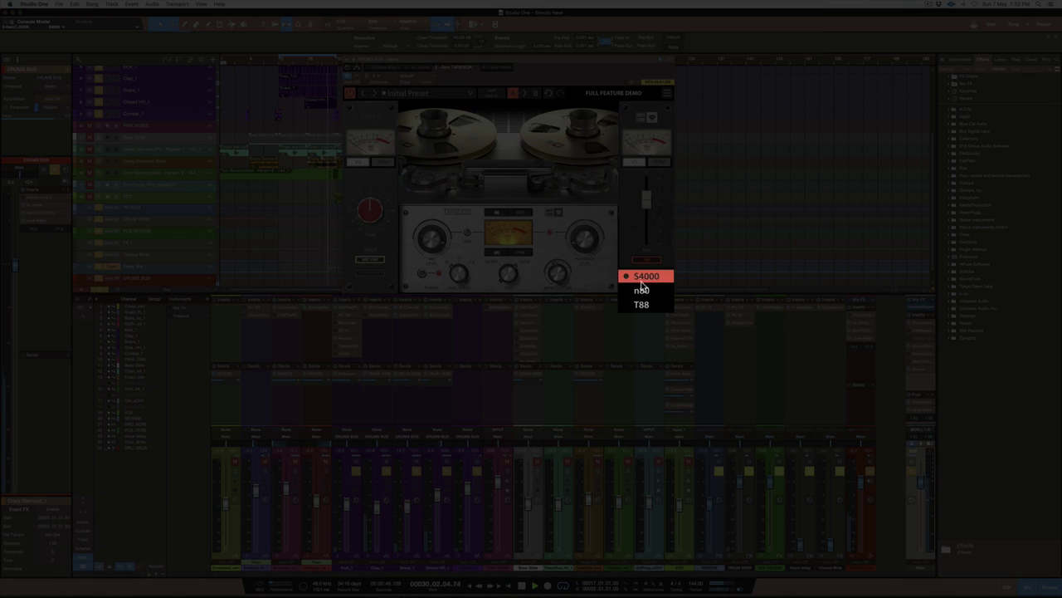
left_click(643, 291)
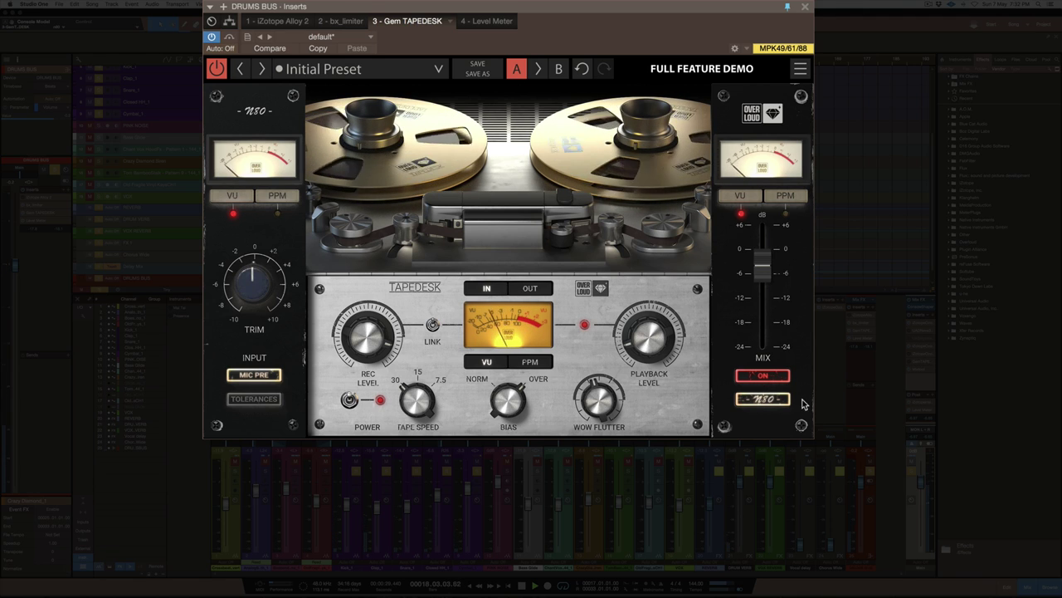
left_click(762, 399)
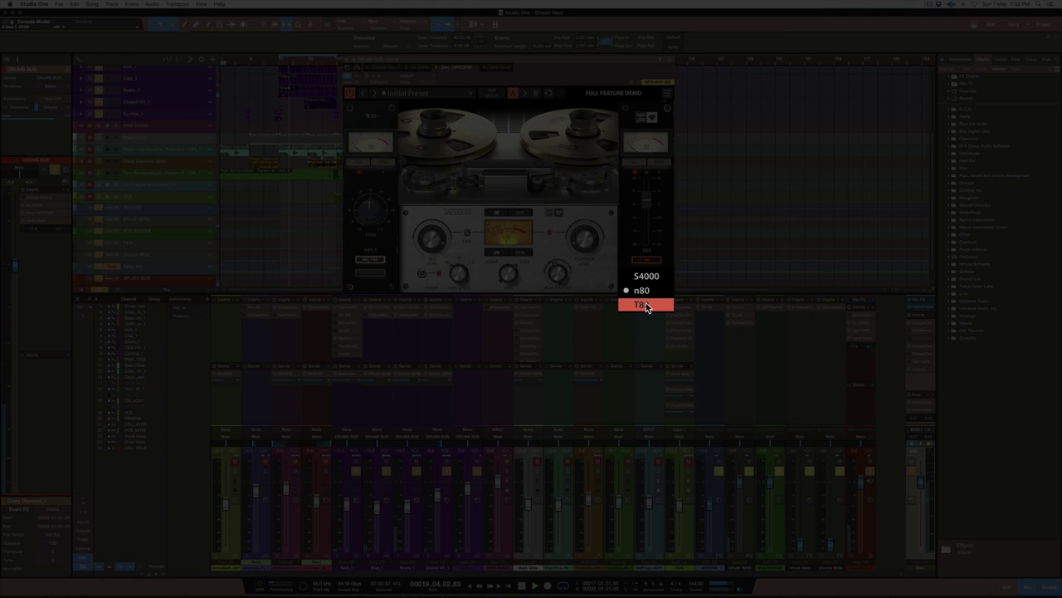
left_click(646, 305)
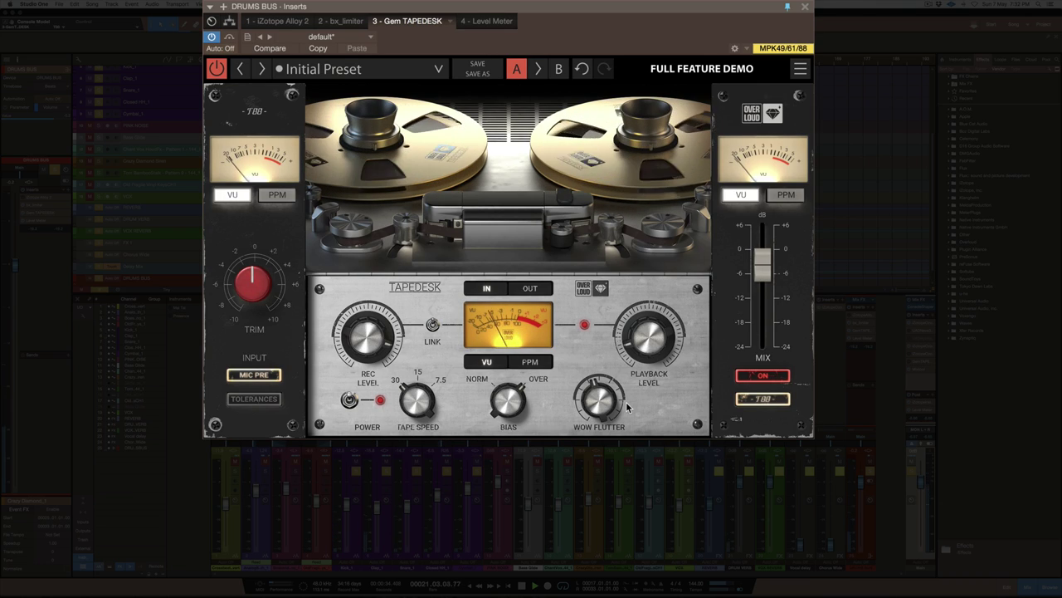
left_click(254, 398)
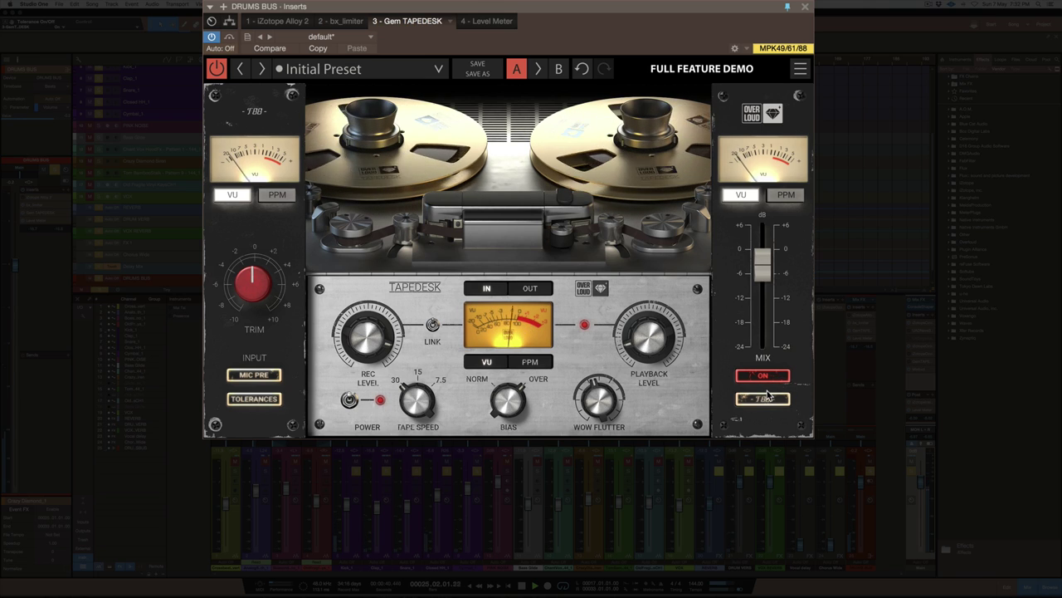
Step: Raise the input trim to about +6 and lower the mix fader to about -6 dB to compensate
left_click_drag(255, 288, 255, 229)
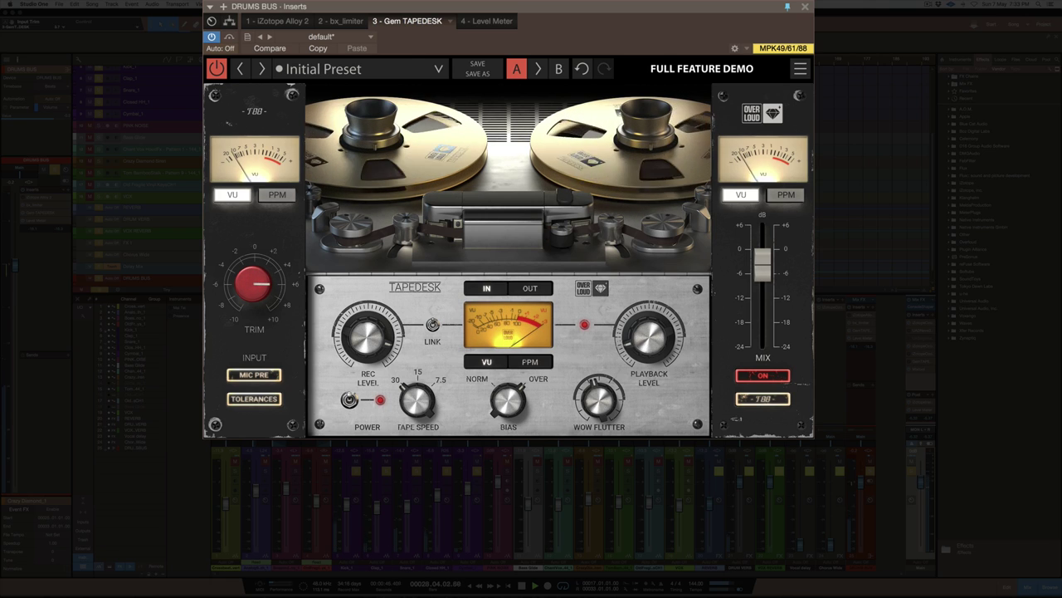
left_click_drag(775, 273, 775, 285)
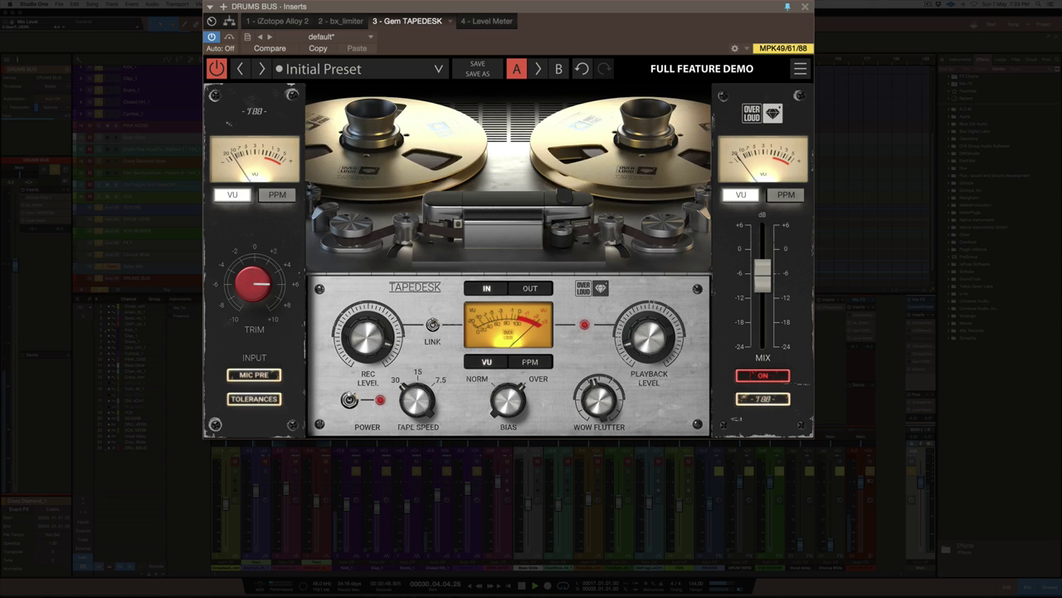
left_click(854, 343)
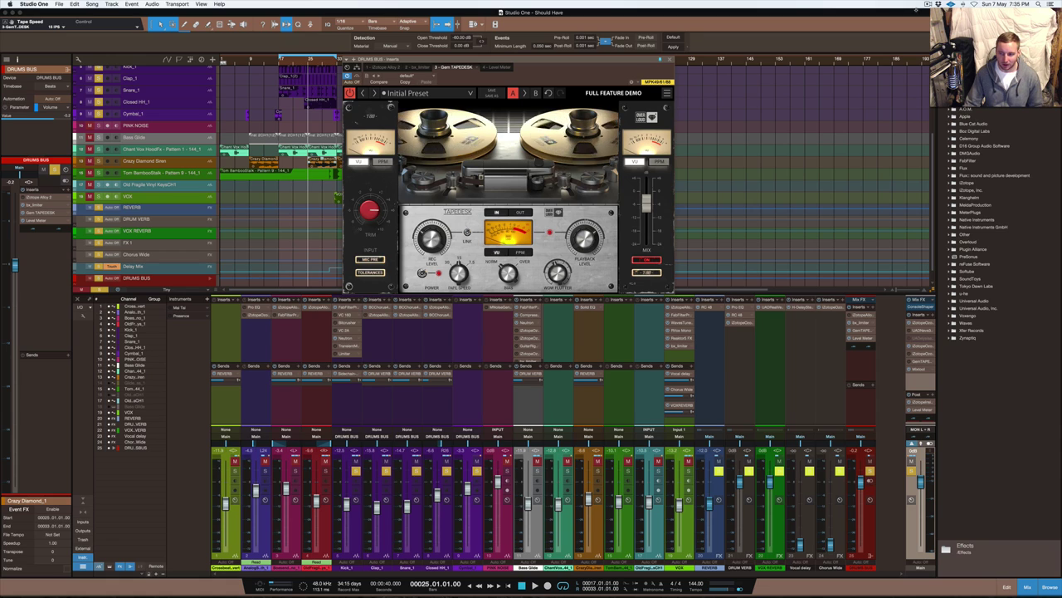
left_click(929, 5)
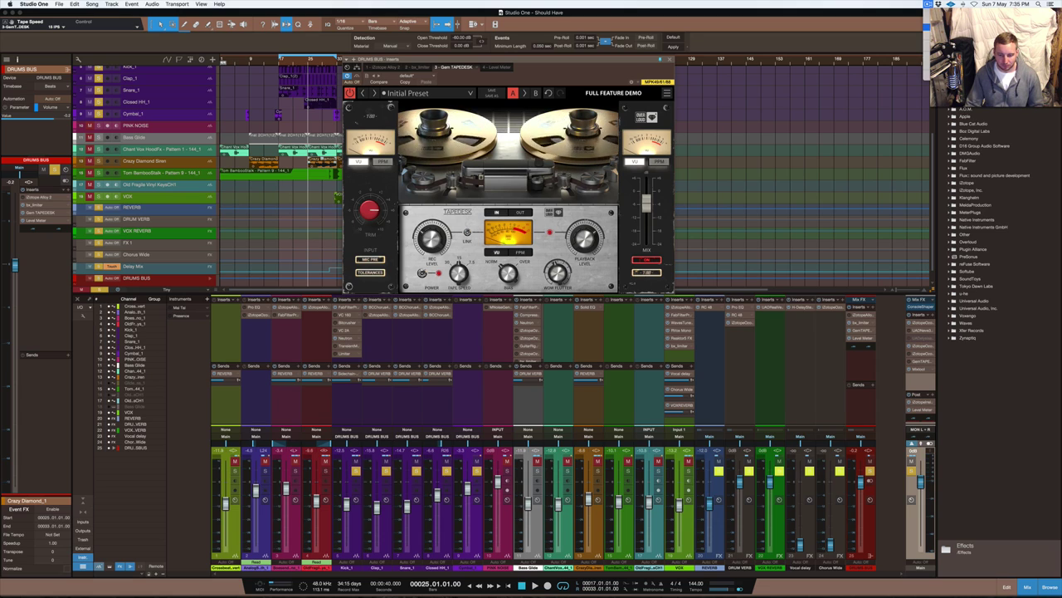
left_click(934, 27)
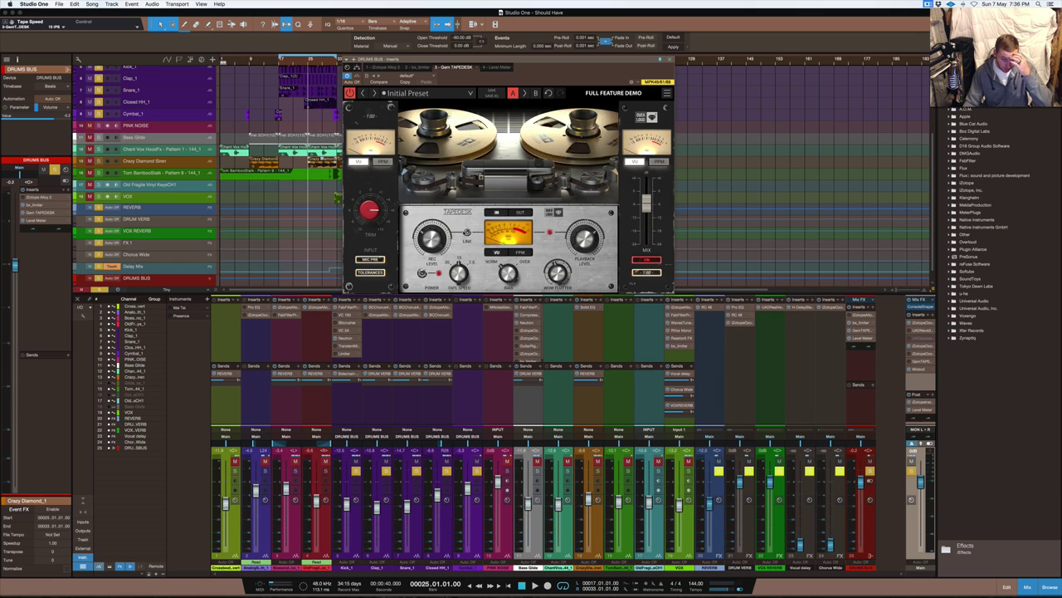
Step: Switch the drum bus TAPEDESK to the S4000 console model and reposition the plug-in window slightly lower over the arrangement
left_click(647, 271)
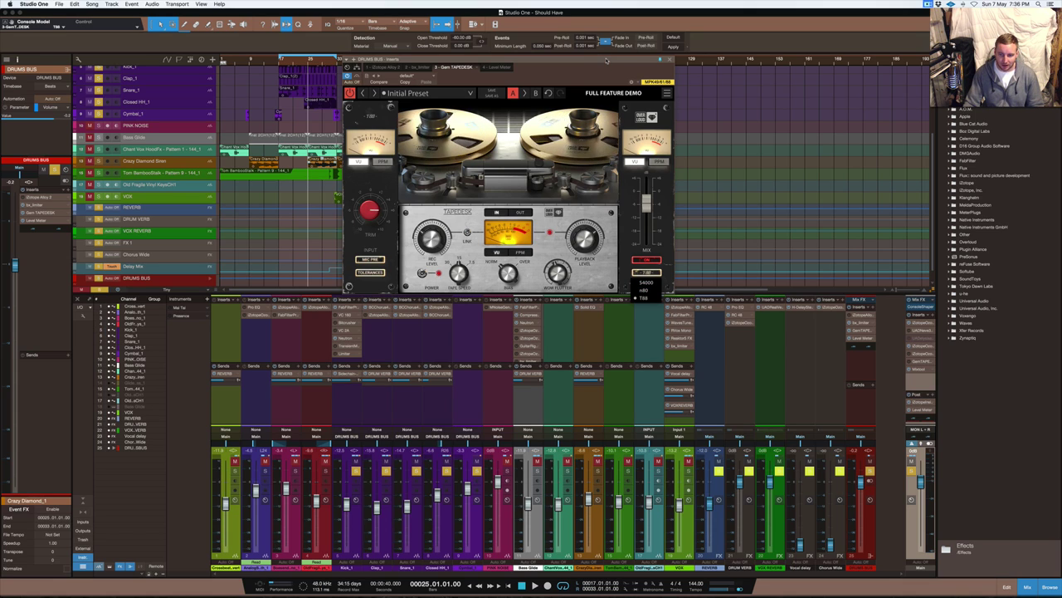
left_click(644, 283)
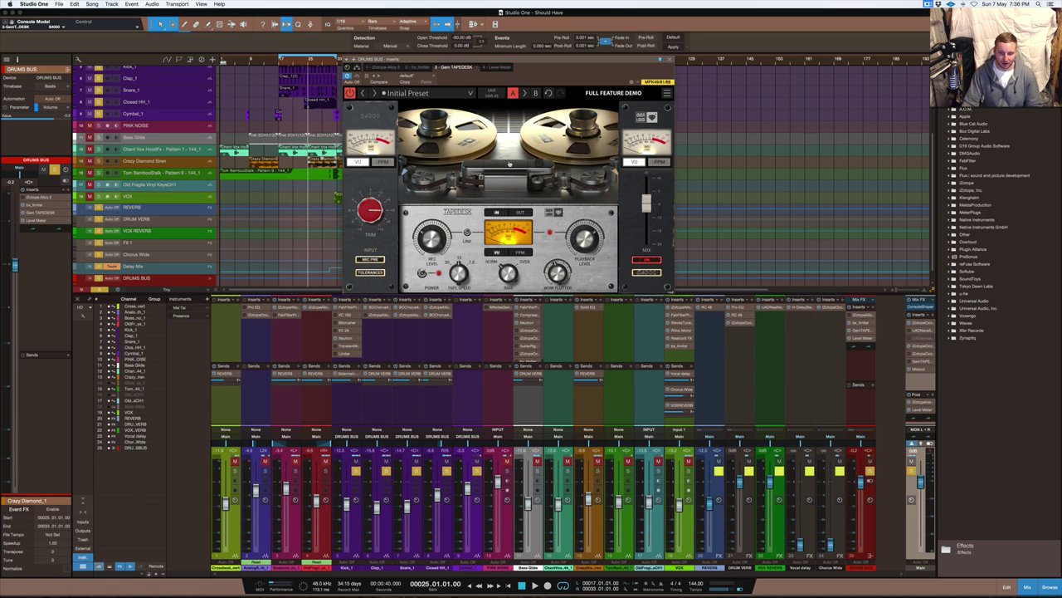
left_click_drag(516, 61, 566, 89)
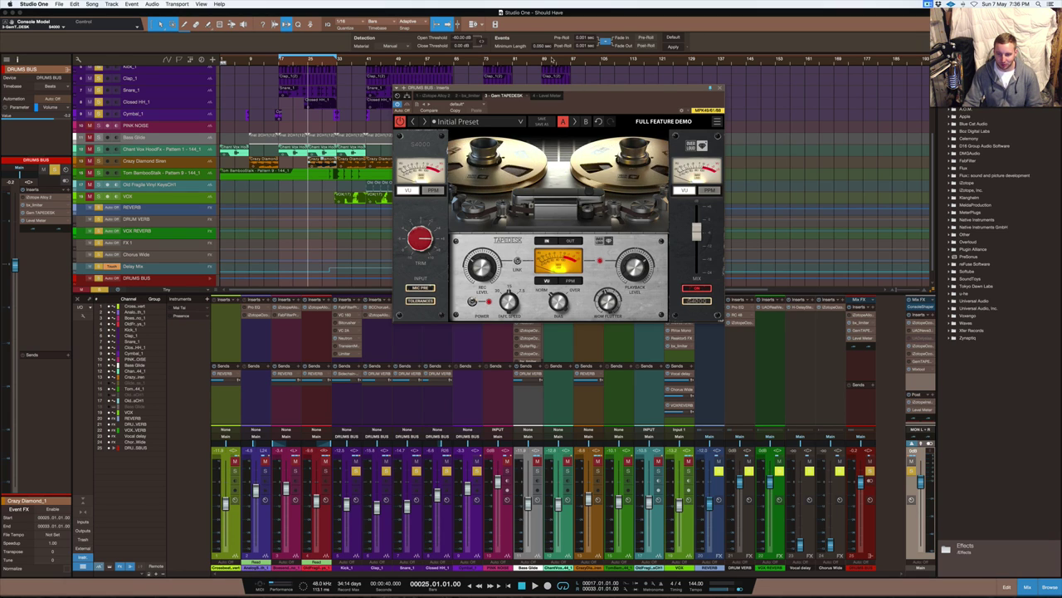
left_click_drag(584, 91, 543, 89)
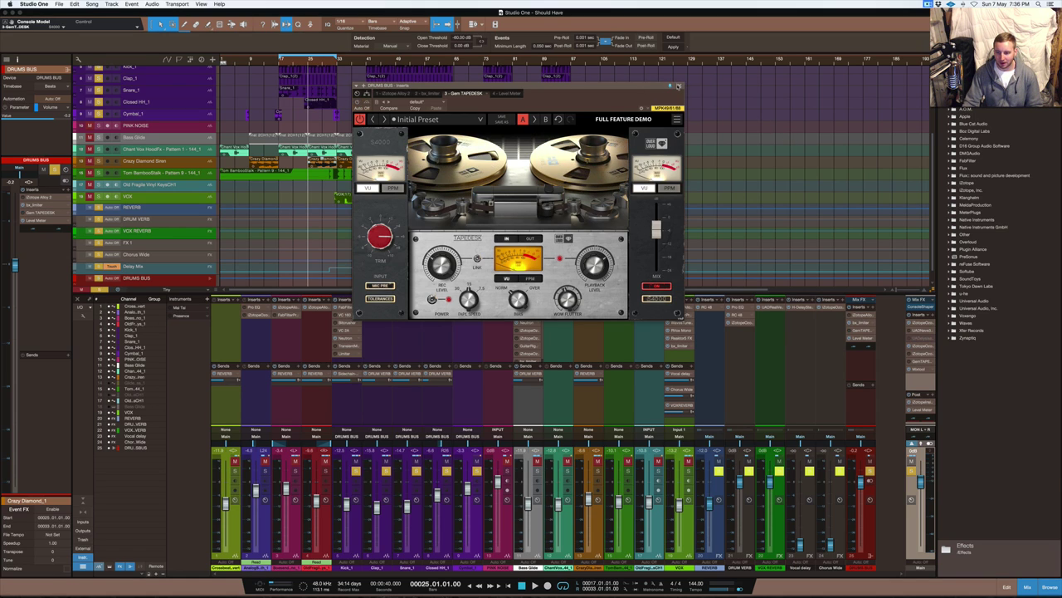
Step: Close the drum bus plug-in window, open Gem TAPEDESK on the main output's inserts, and adjust its Rec Level slightly
left_click(679, 86)
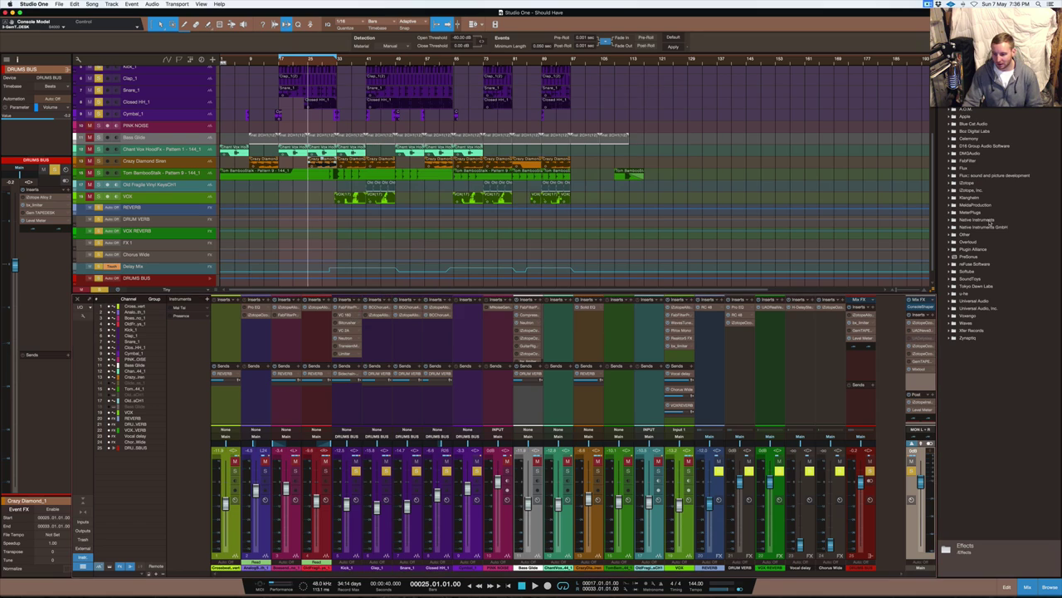
left_click(920, 363)
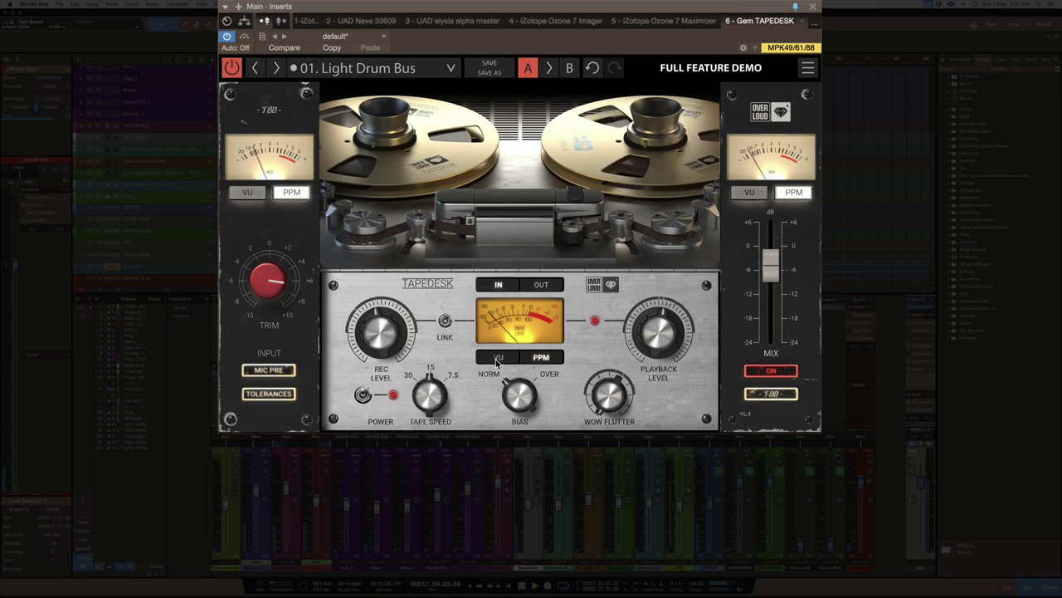
left_click_drag(373, 326, 373, 316)
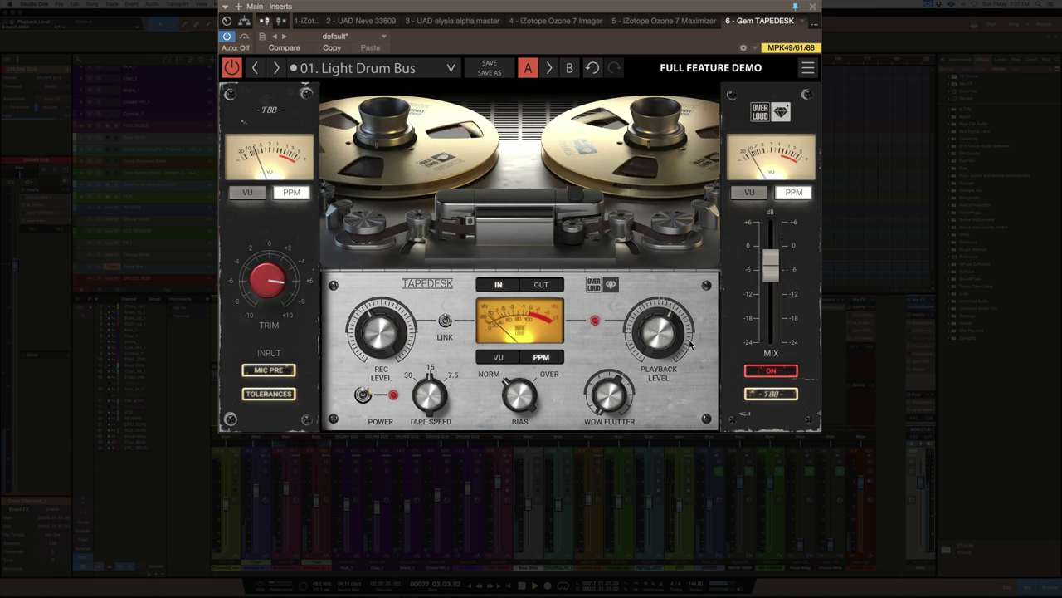
Step: Audition the S4000 and n80 console models on the main output during playback, then return to T88
left_click(771, 395)
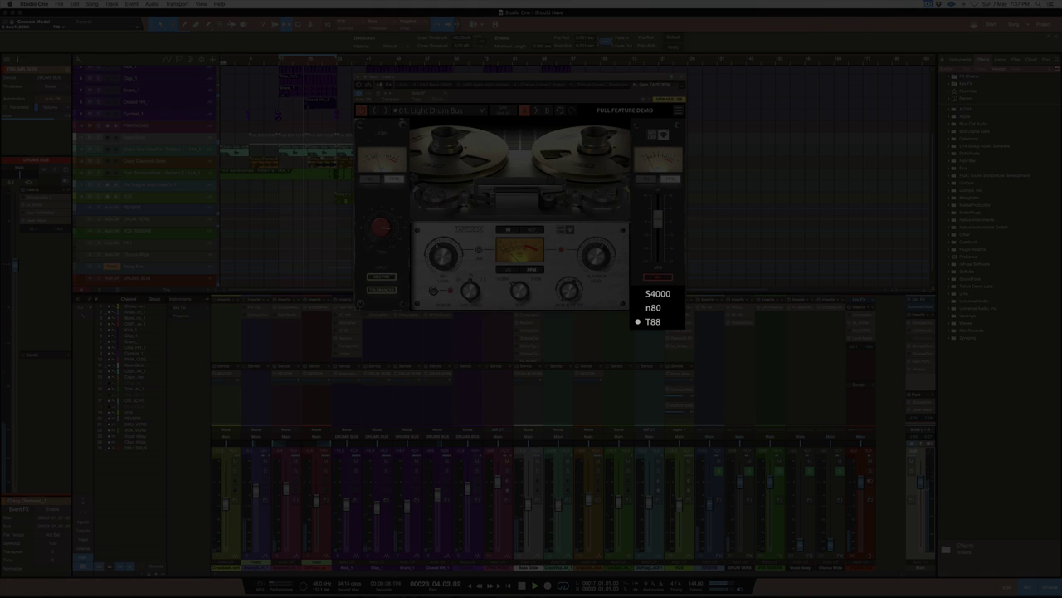
left_click(660, 296)
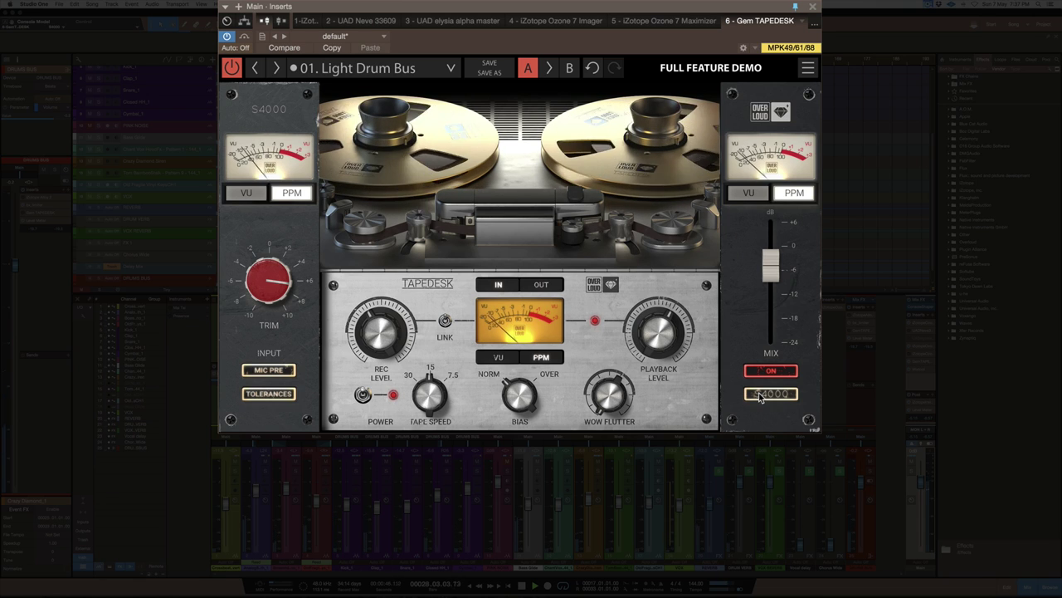
left_click(759, 397)
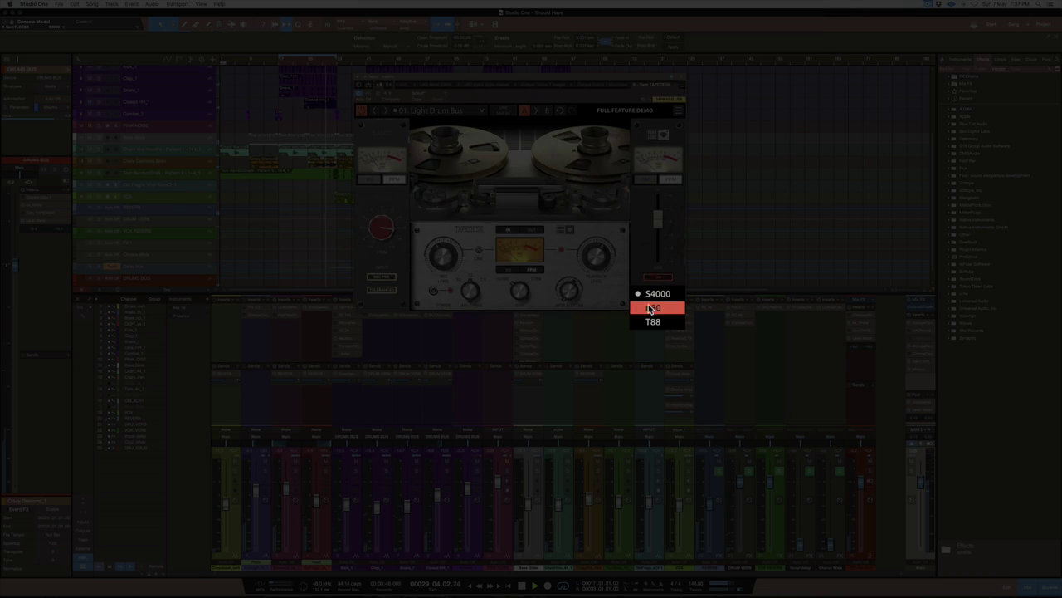
left_click(657, 311)
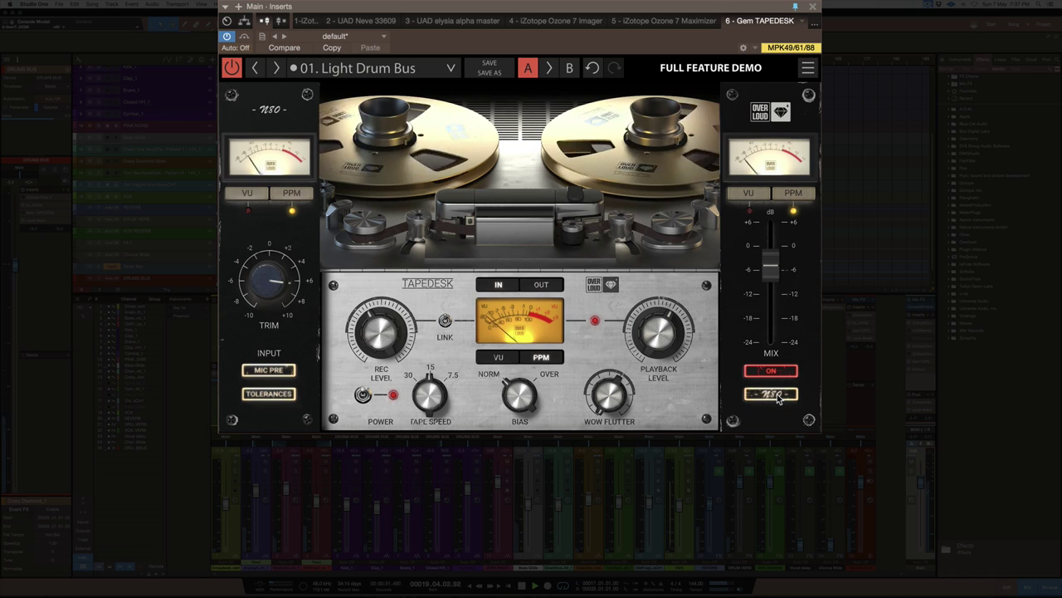
left_click(777, 399)
left_click(784, 432)
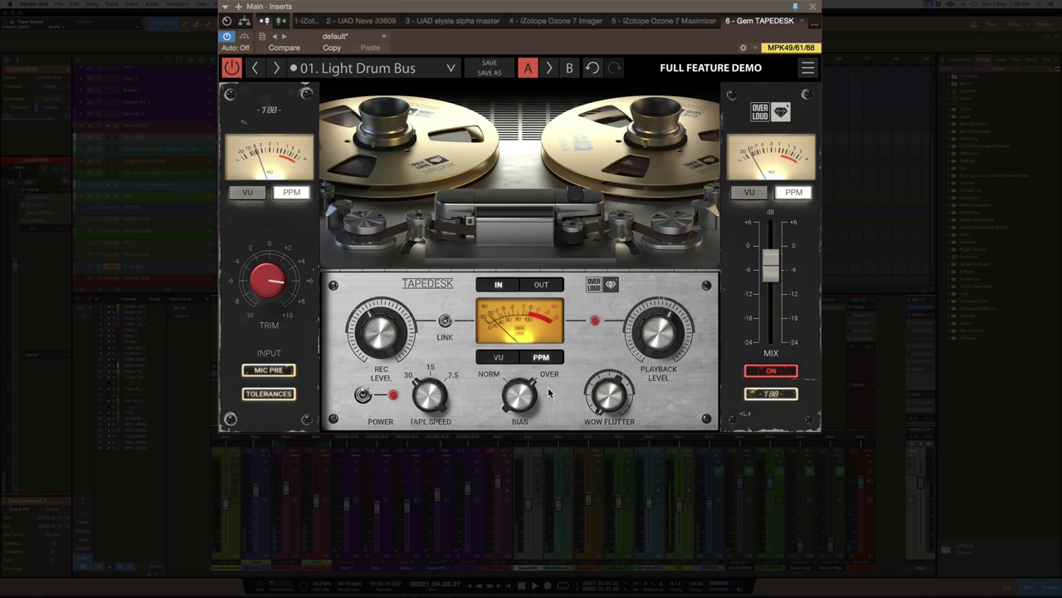
Step: Audition increasing amounts of Wow Flutter on the main output, then bring the amount back down
scroll(609, 398, "up", 5)
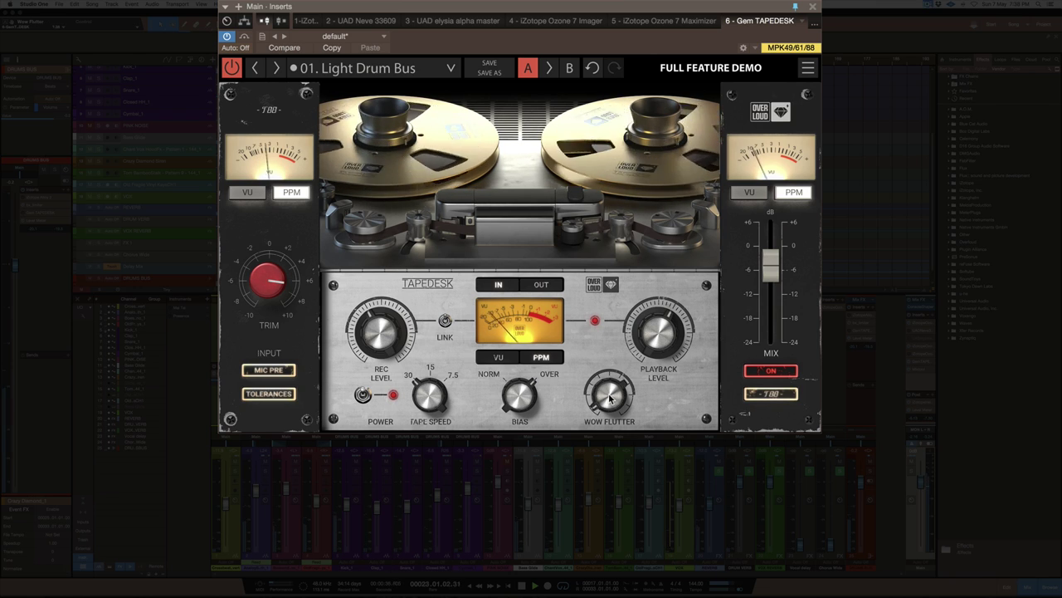
scroll(610, 398, "up", 5)
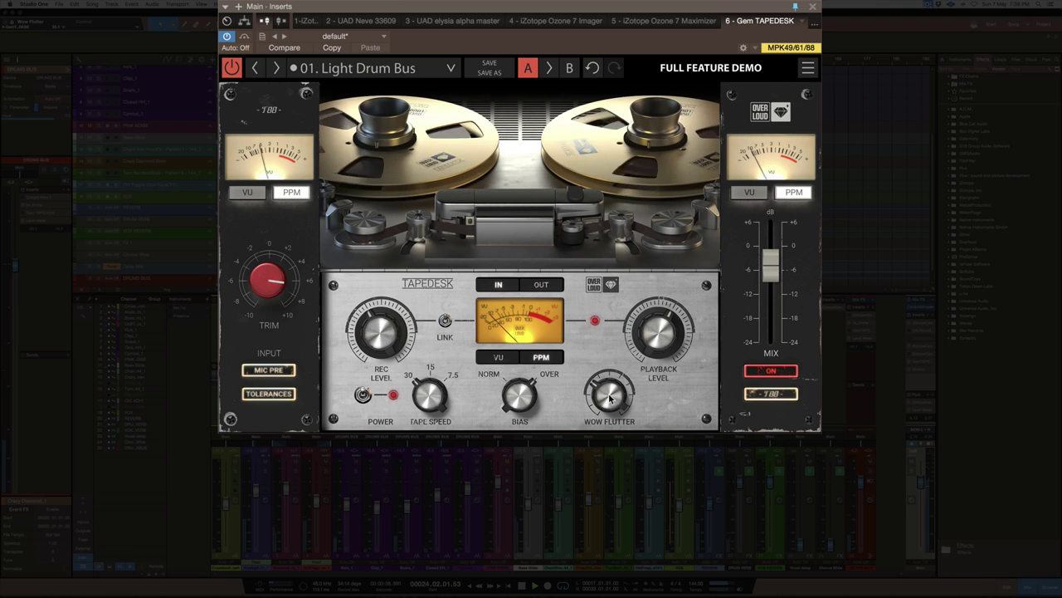
scroll(609, 398, "up", 5)
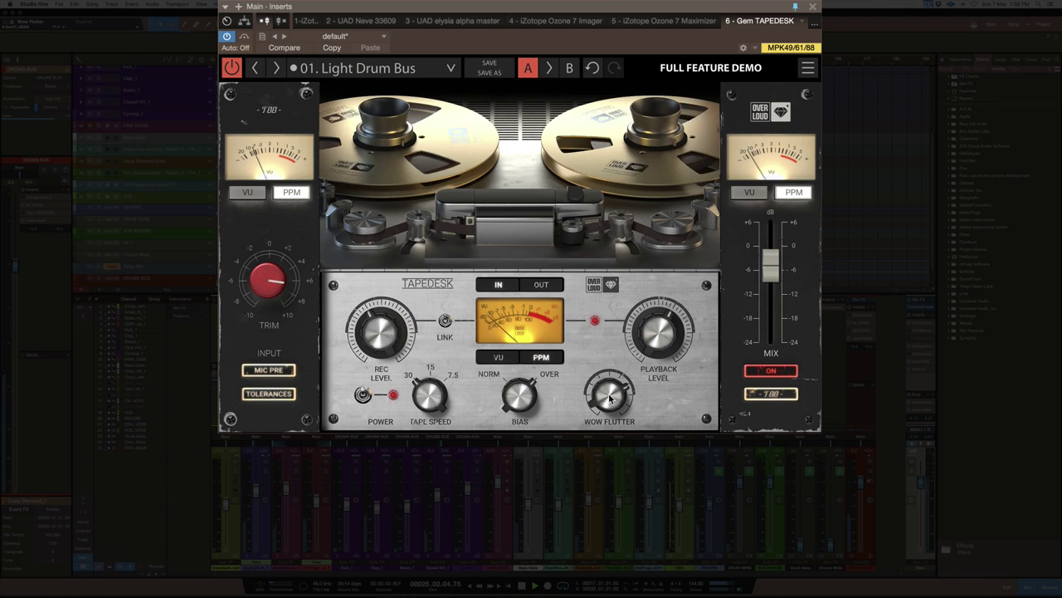
scroll(609, 399, "up", 3)
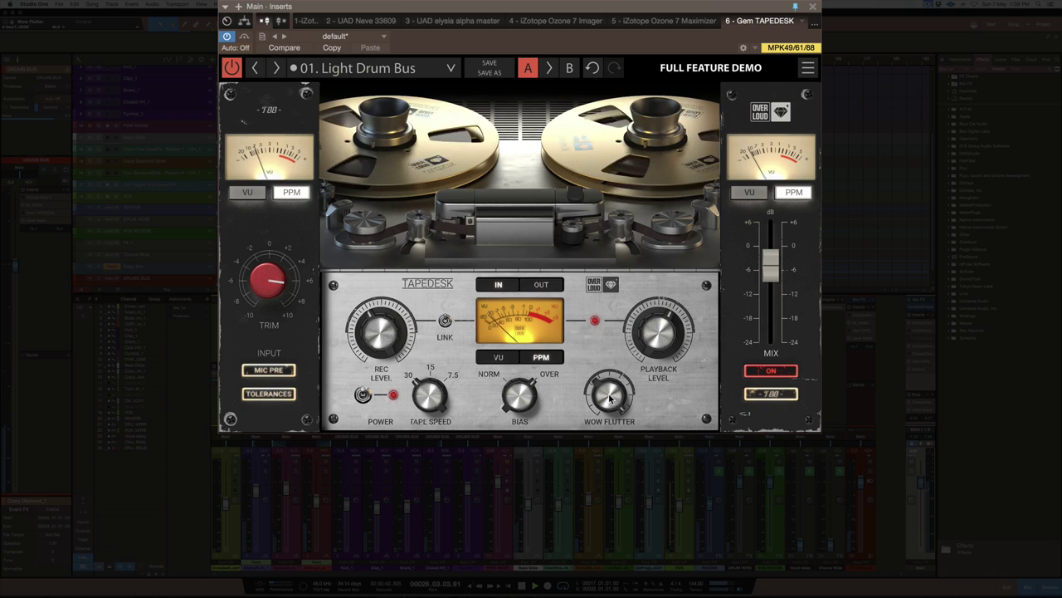
scroll(609, 399, "up", 5)
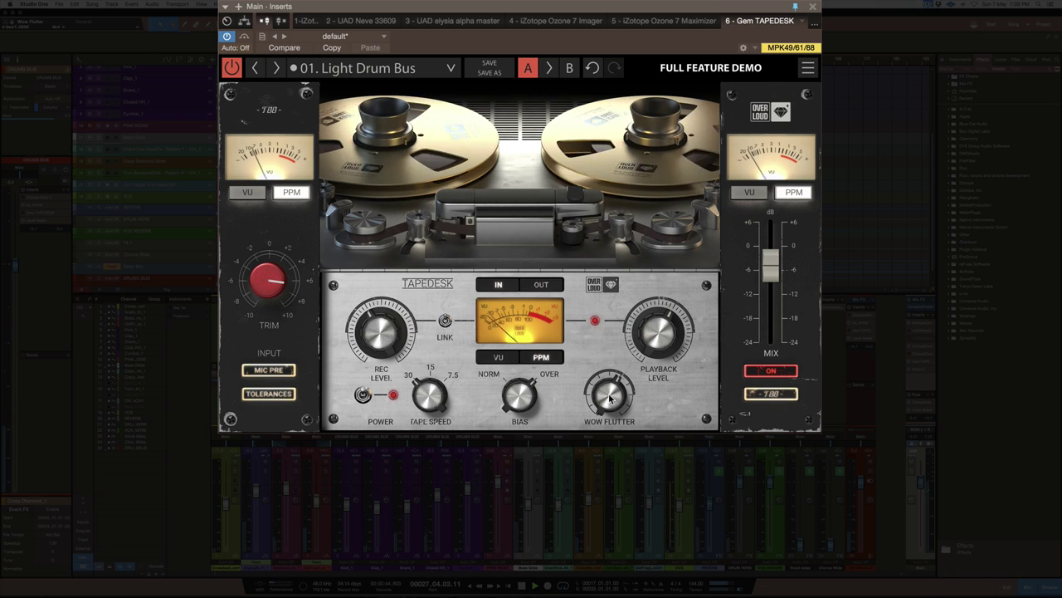
scroll(610, 398, "down", 5)
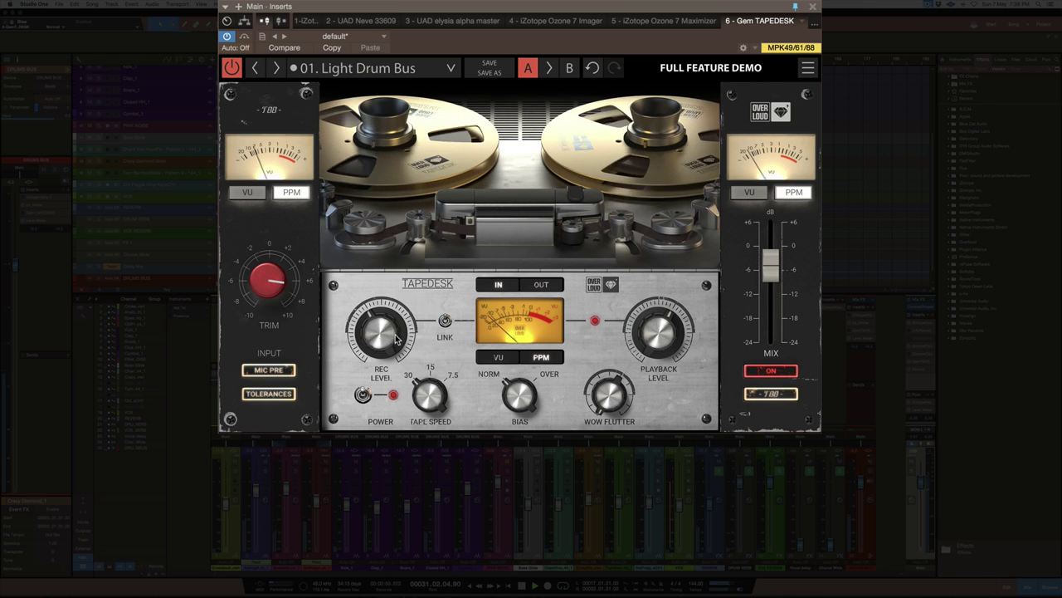
Step: Raise the tape Rec Level on the main output to drive the tape section harder
scroll(388, 338, "up", 5)
scroll(388, 338, "up", 5)
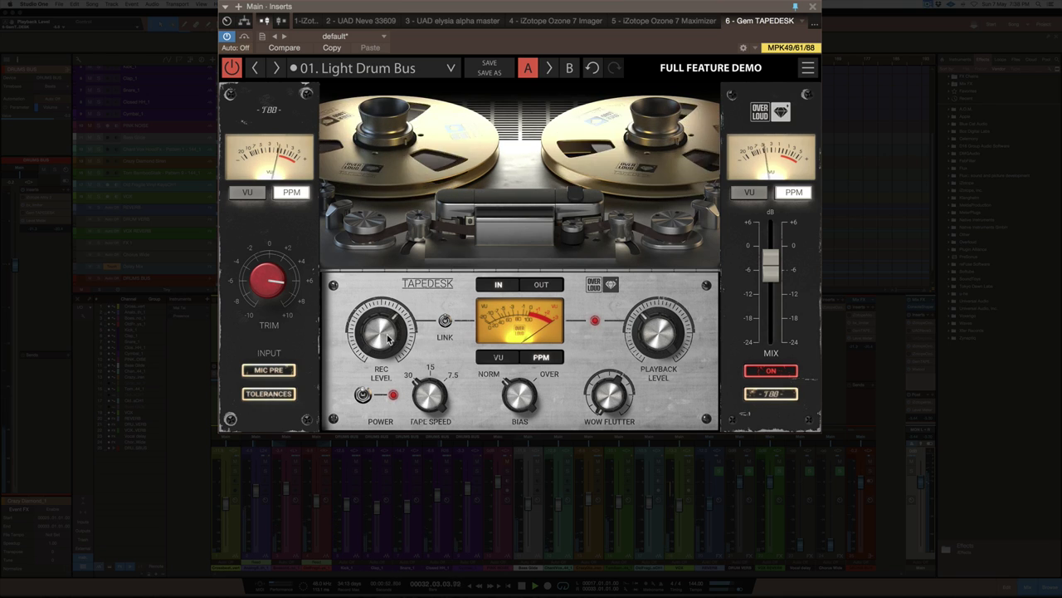
scroll(387, 339, "up", 2)
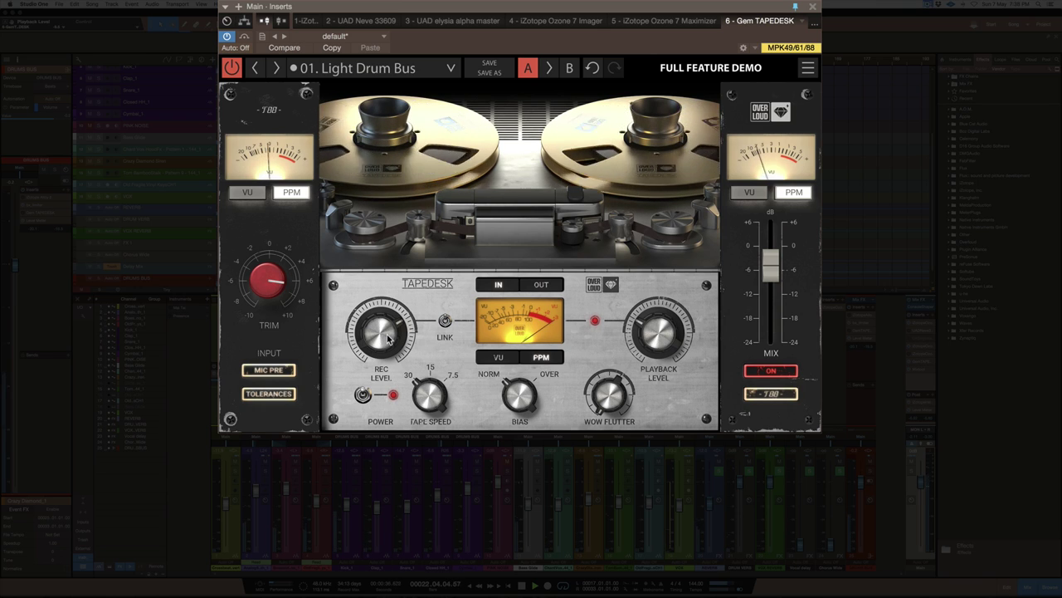
Step: Compare the S4000 and n80 console models again with the tape driven harder, finishing on T88
left_click(771, 393)
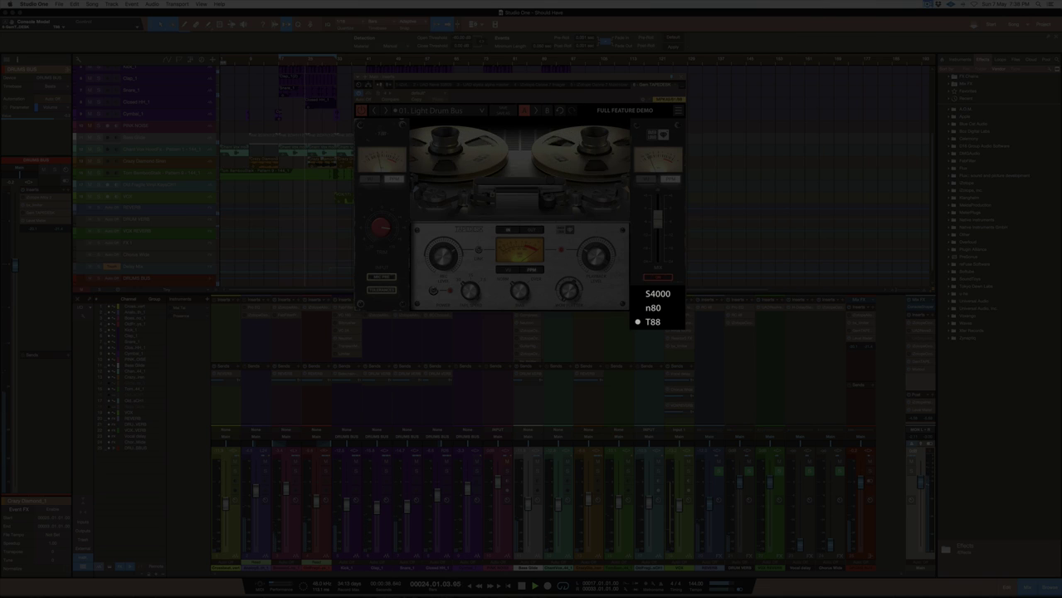
left_click(664, 293)
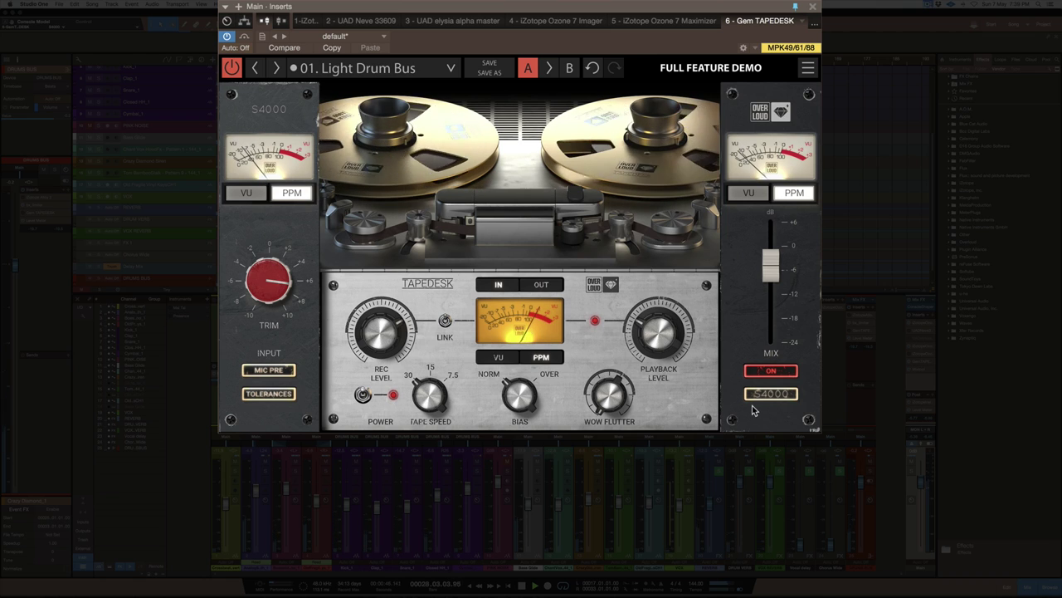
left_click(771, 395)
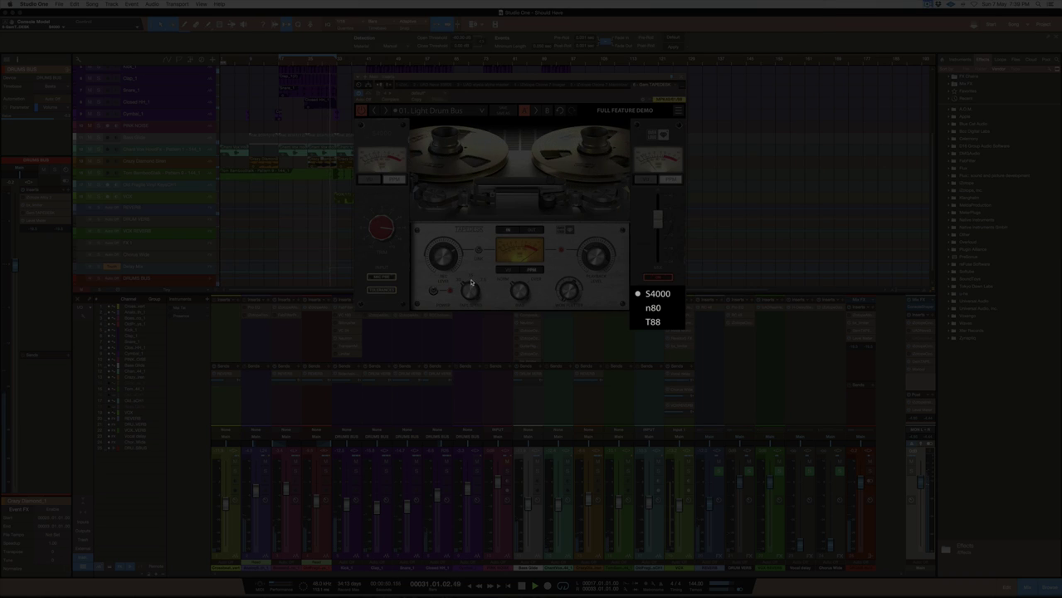
left_click(472, 282)
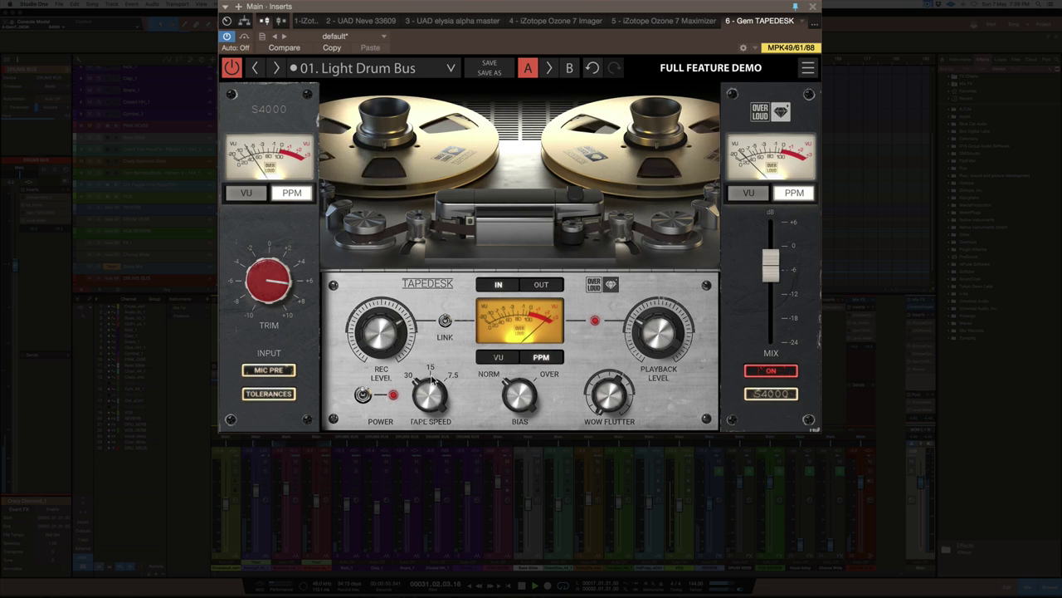
left_click(786, 394)
left_click(652, 304)
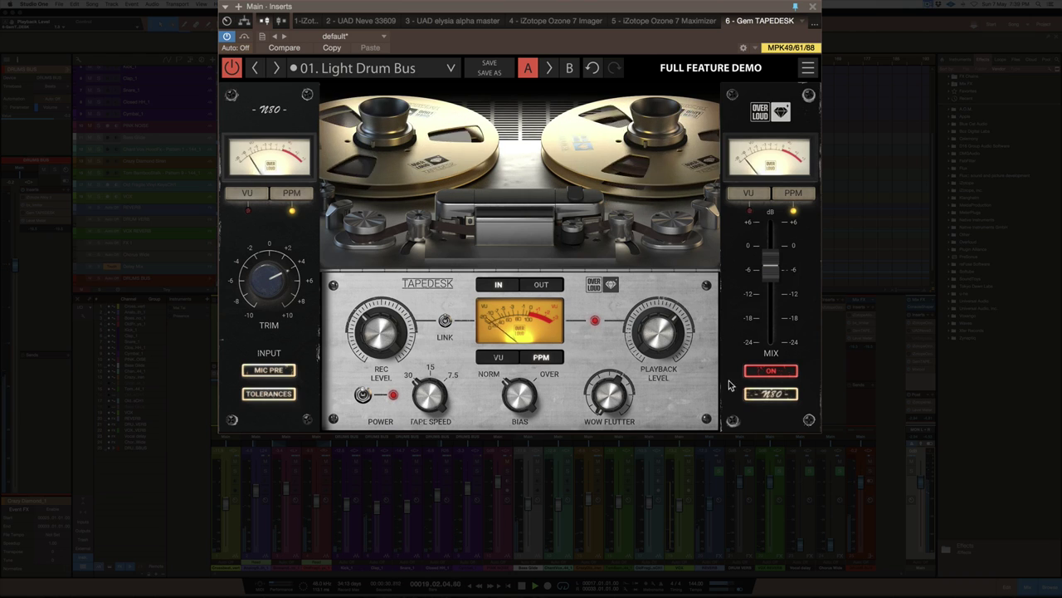
left_click(772, 396)
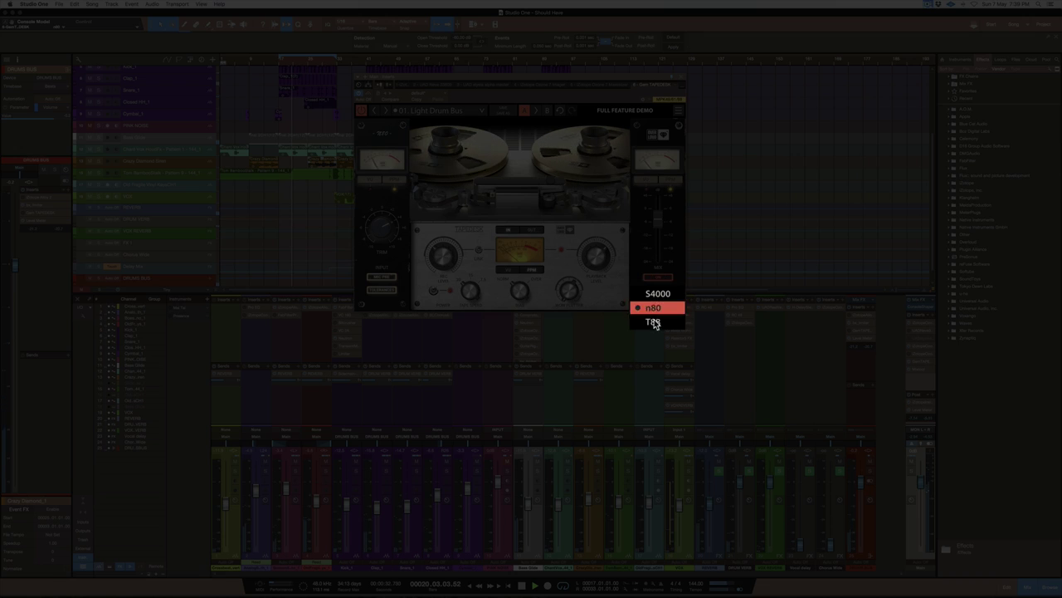
left_click(656, 323)
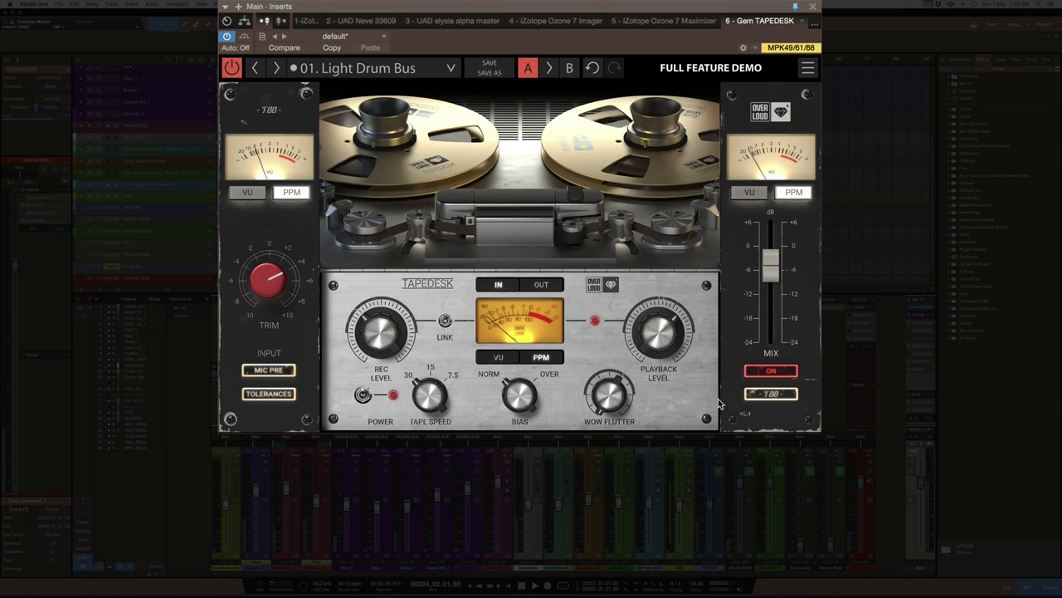
Step: Alternate between the tape speeds with the T88 console model to compare their sound on the full mix
left_click(433, 382)
scroll(441, 397, "up", 2)
scroll(441, 396, "down", 2)
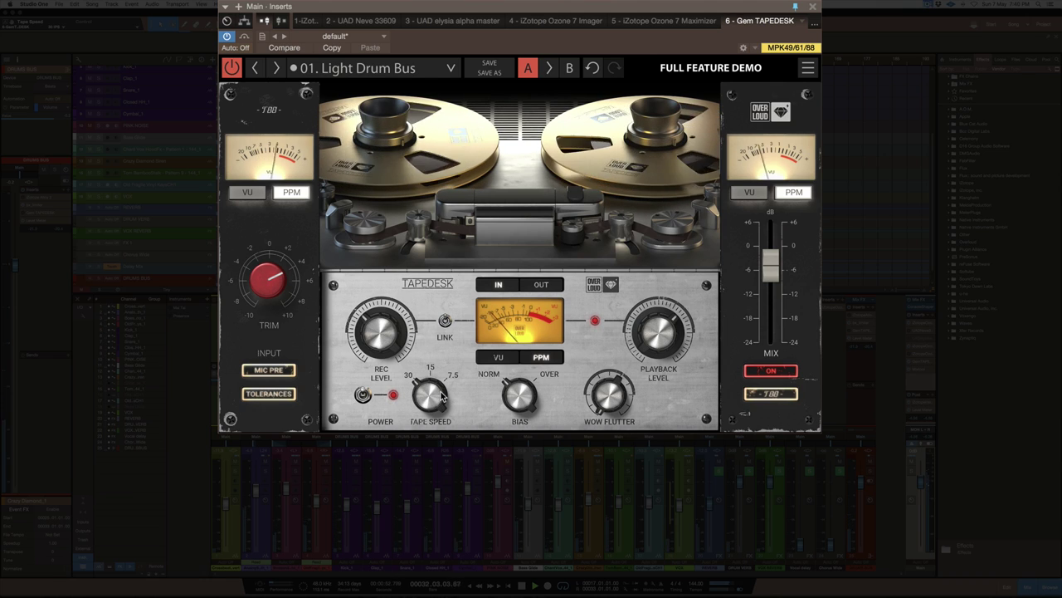
scroll(442, 397, "up", 2)
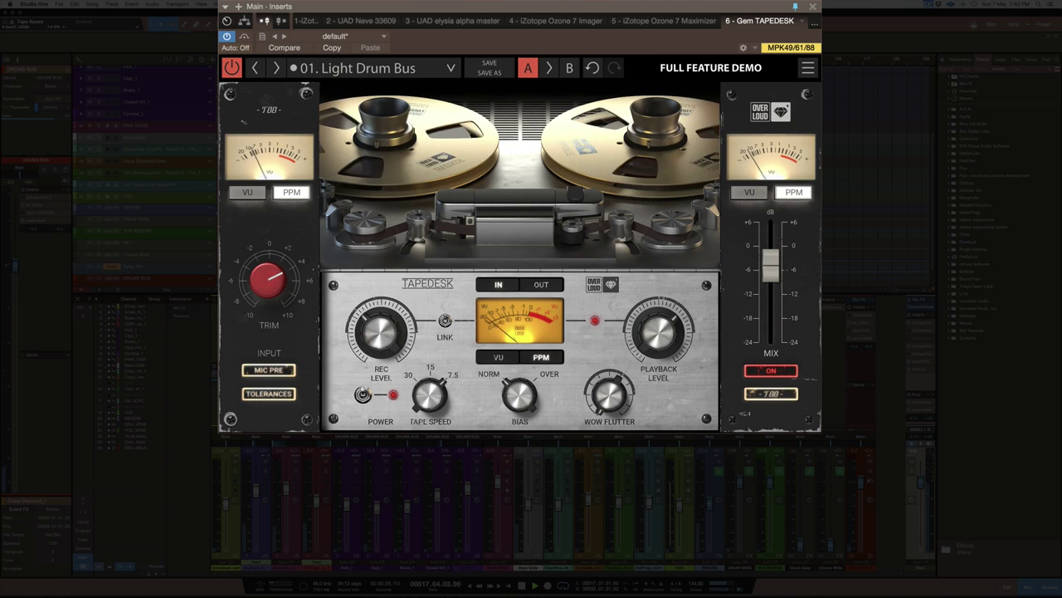
scroll(425, 397, "down", 2)
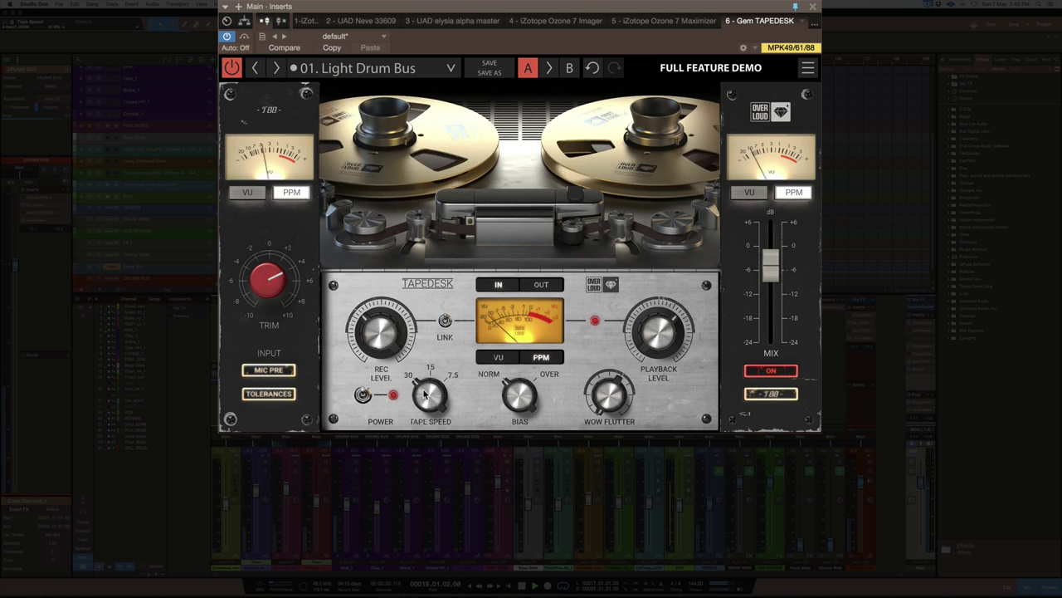
Step: Select the S4000 console model for the main output and compare the tape speeds with it
left_click(789, 399)
left_click(669, 293)
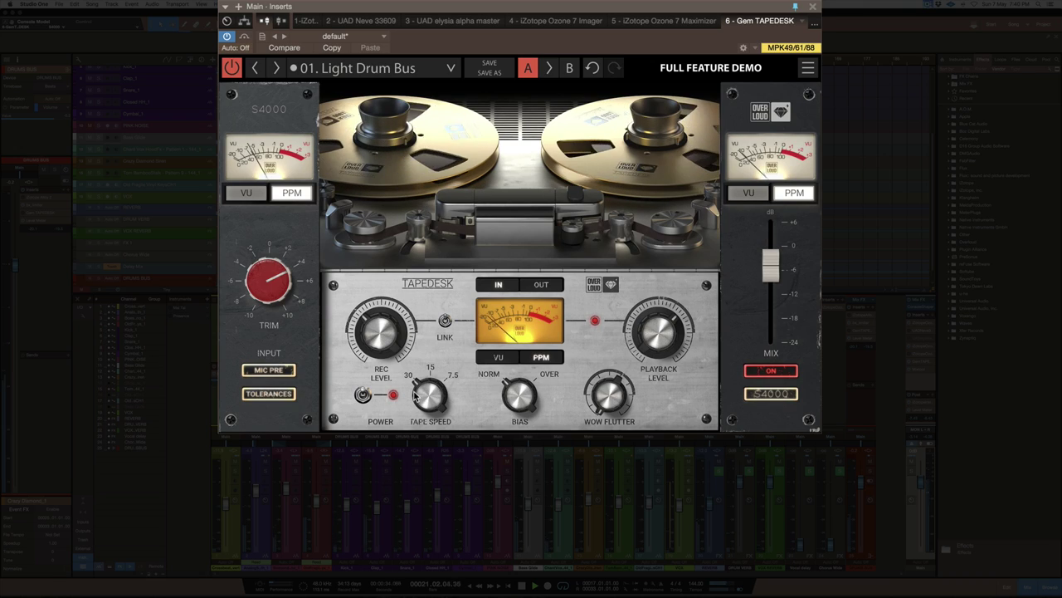
scroll(415, 397, "up", 2)
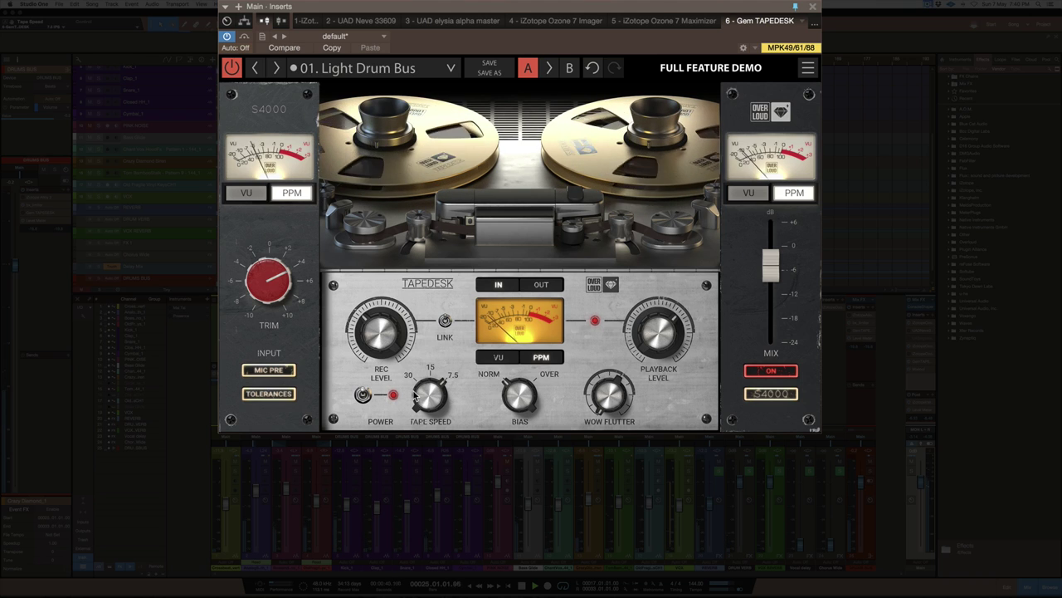
left_click(420, 390)
left_click(420, 389)
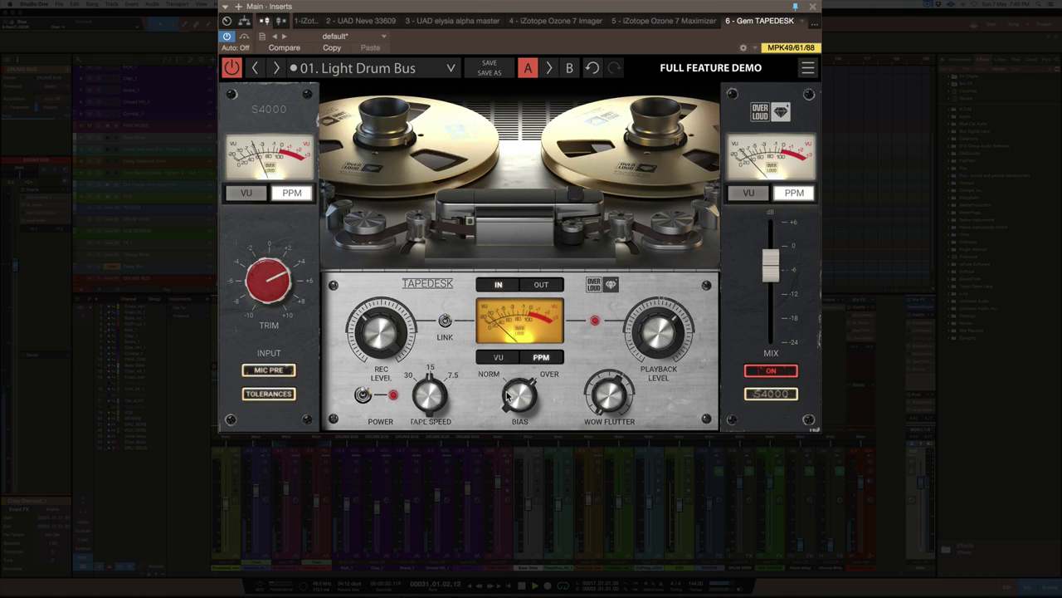
Step: Open the console model choices once more and move the plug-in window slightly higher over the arrangement
left_click(768, 394)
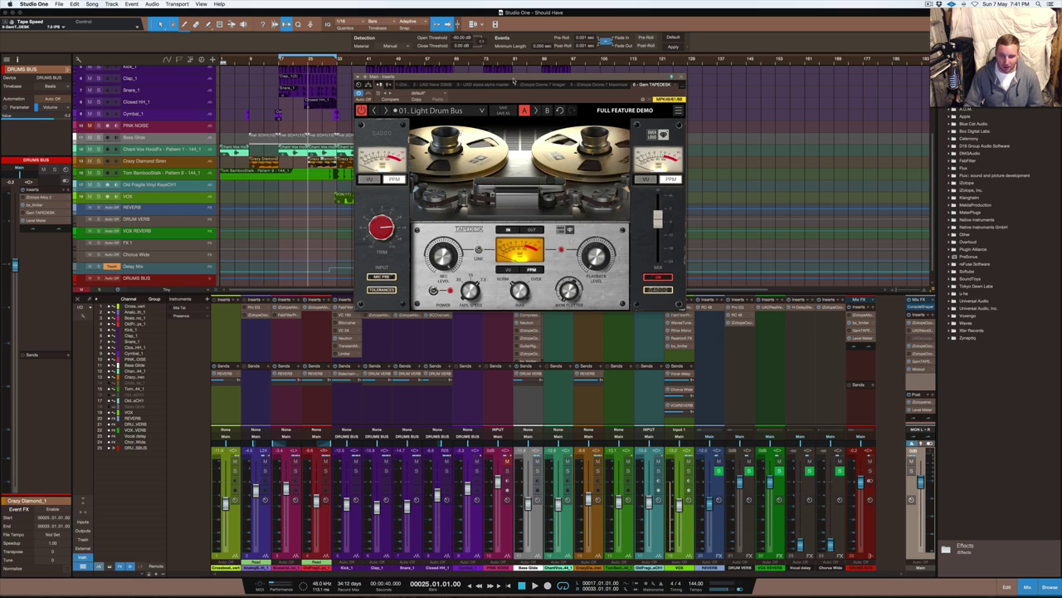
left_click_drag(512, 75, 508, 63)
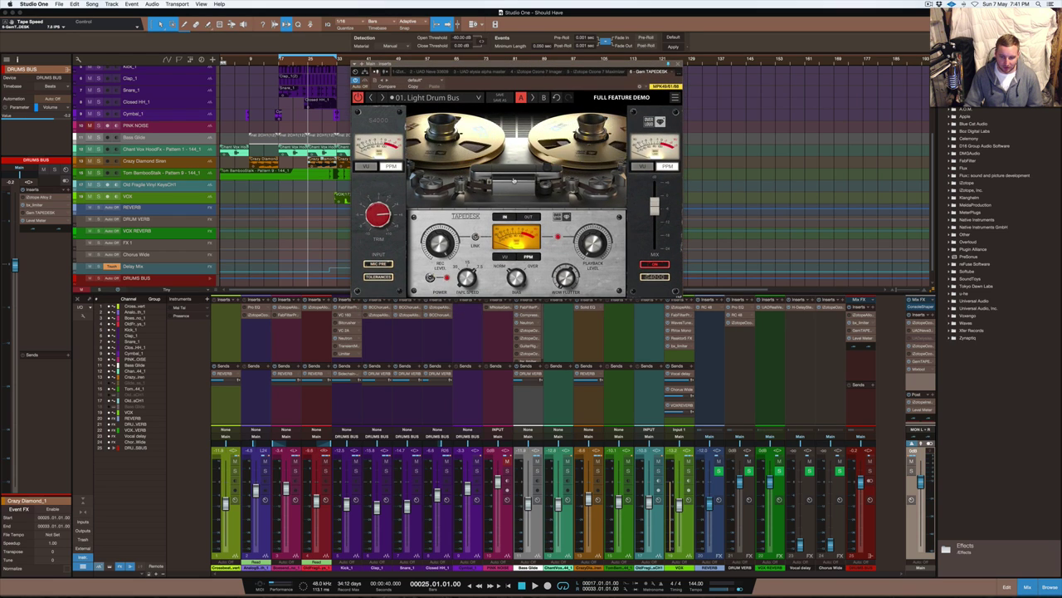